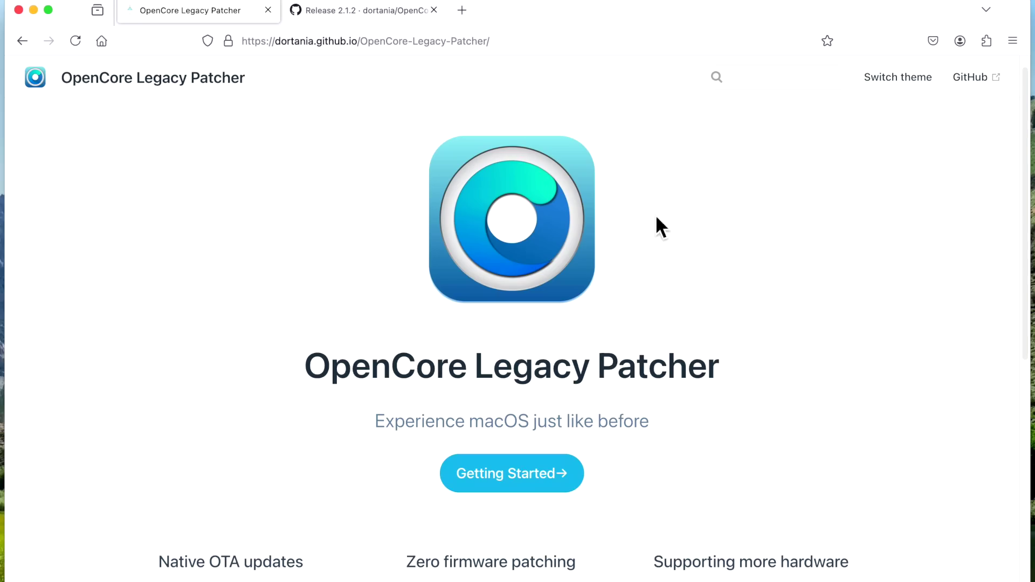
- Show the Release 2.1.2 page, then go to the OpenCore-Legacy-Patcher Releases list
{"action": "key", "text": "ctrl+Tab"}
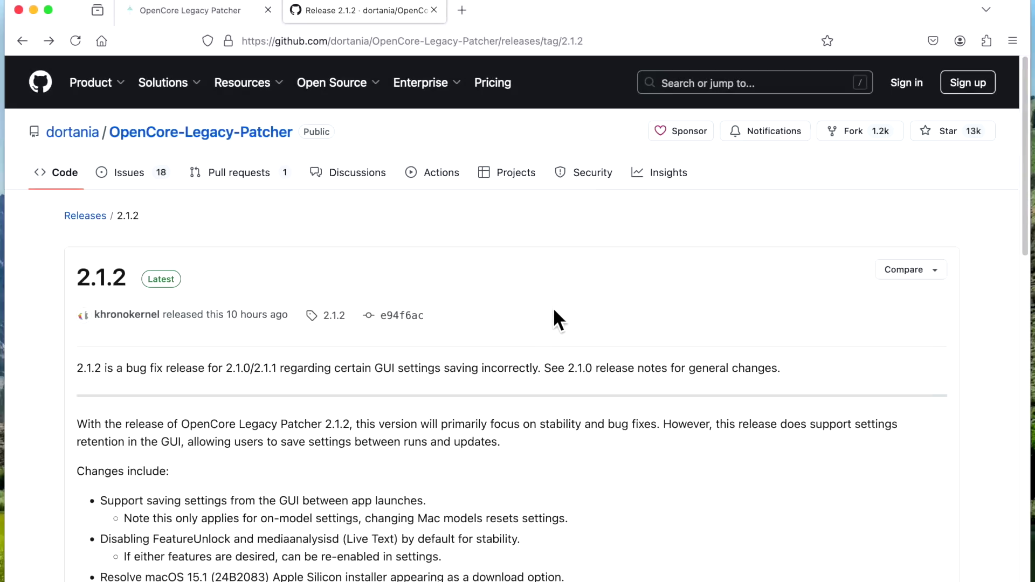
{"action": "left_click", "coordinate": [89, 216]}
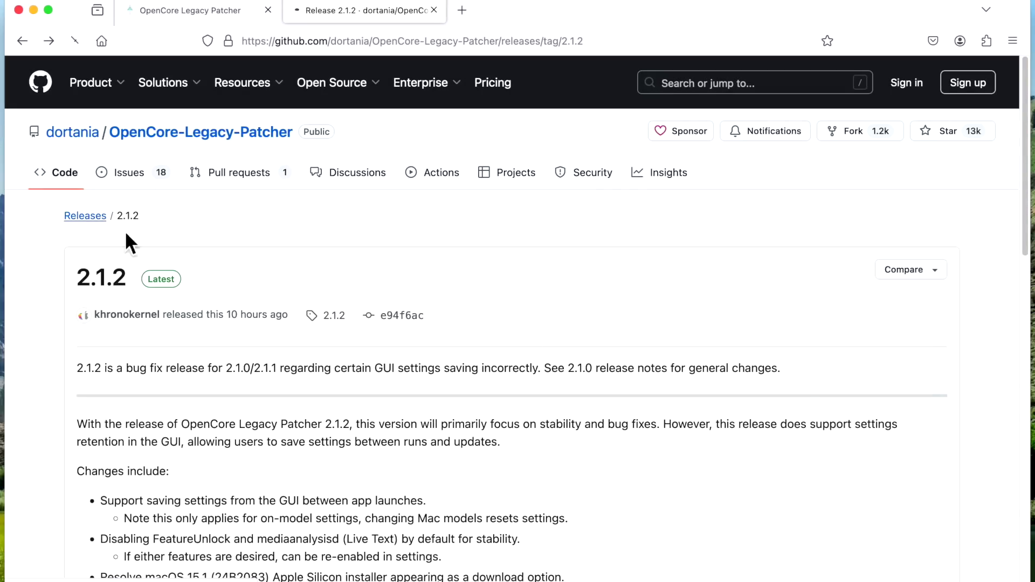
{"action": "scroll", "coordinate": [243, 319], "scroll_direction": "down", "scroll_amount": 15}
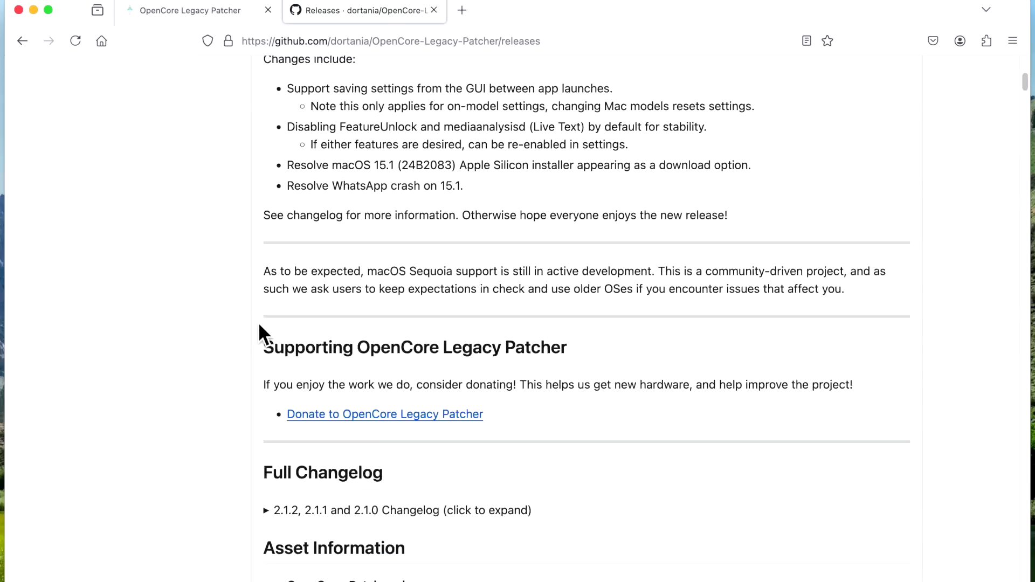
{"action": "scroll", "coordinate": [260, 322], "scroll_direction": "down", "scroll_amount": 15}
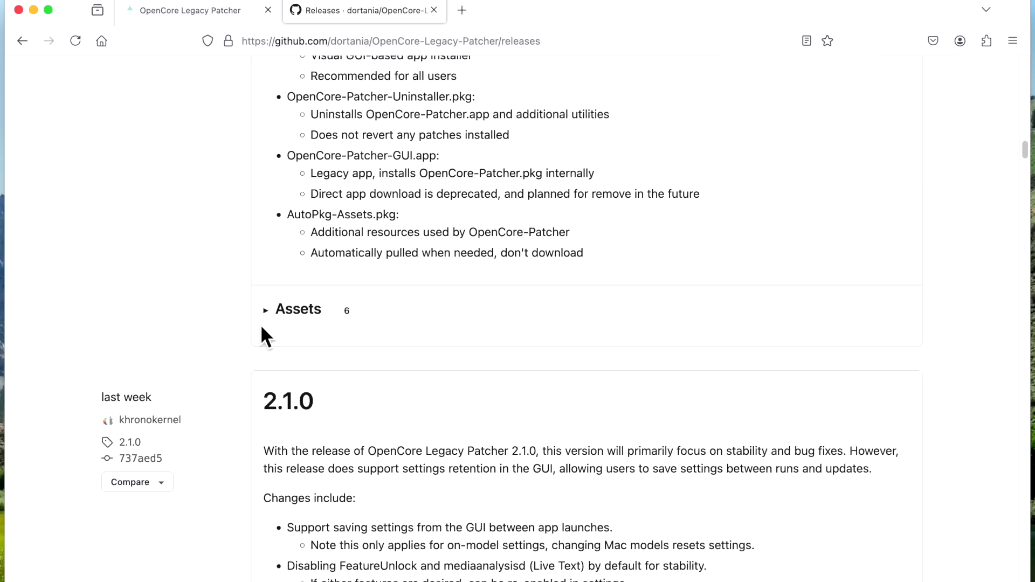
{"action": "scroll", "coordinate": [298, 397], "scroll_direction": "down", "scroll_amount": 2}
{"action": "scroll", "coordinate": [302, 393], "scroll_direction": "up", "scroll_amount": 3}
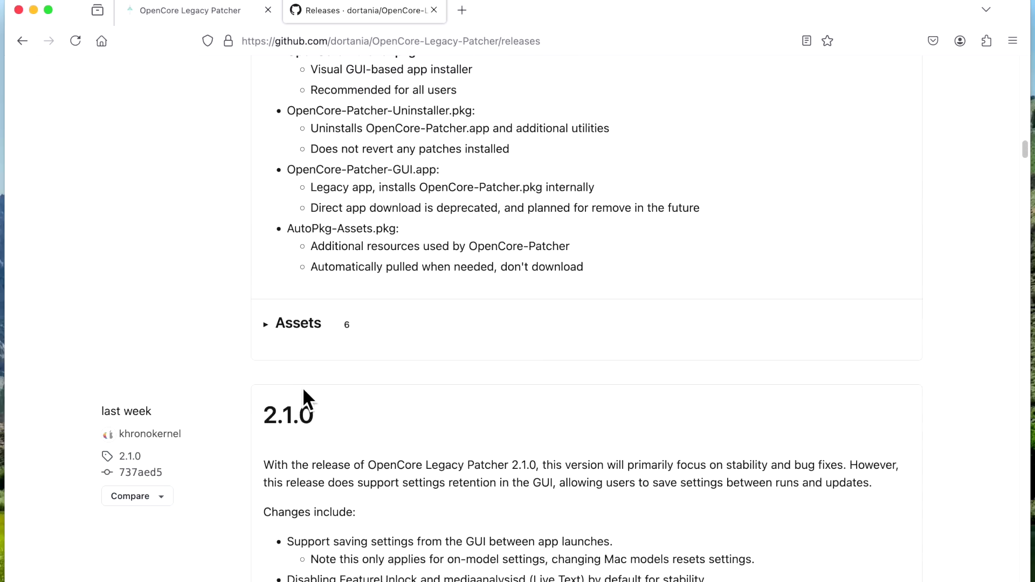
{"action": "scroll", "coordinate": [351, 426], "scroll_direction": "up", "scroll_amount": 2}
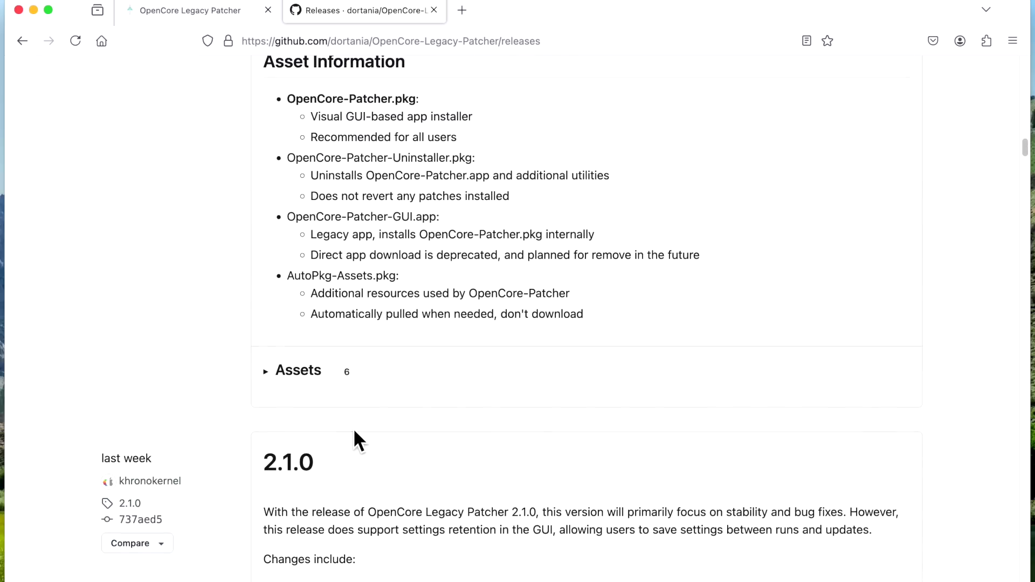
{"action": "scroll", "coordinate": [378, 458], "scroll_direction": "down", "scroll_amount": 1}
{"action": "scroll", "coordinate": [392, 471], "scroll_direction": "down", "scroll_amount": 5}
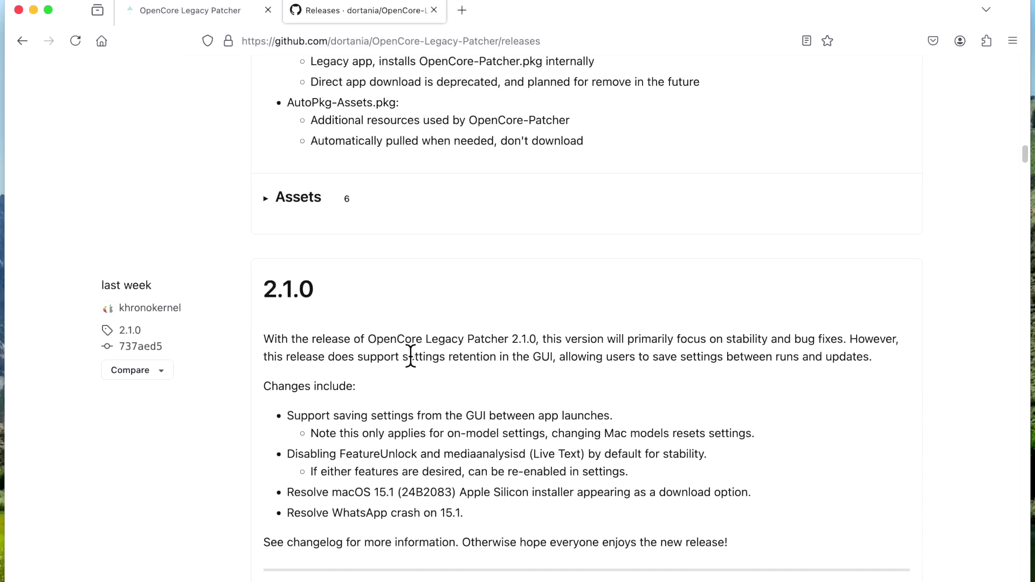
{"action": "left_click_drag", "start_coordinate": [344, 356], "coordinate": [557, 357]}
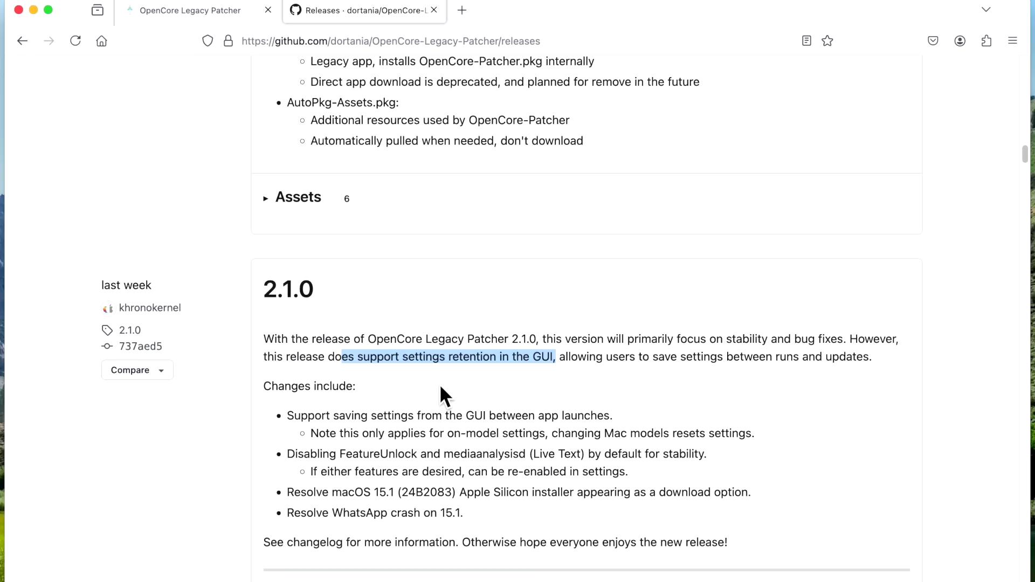
{"action": "scroll", "coordinate": [426, 376], "scroll_direction": "up", "scroll_amount": 15}
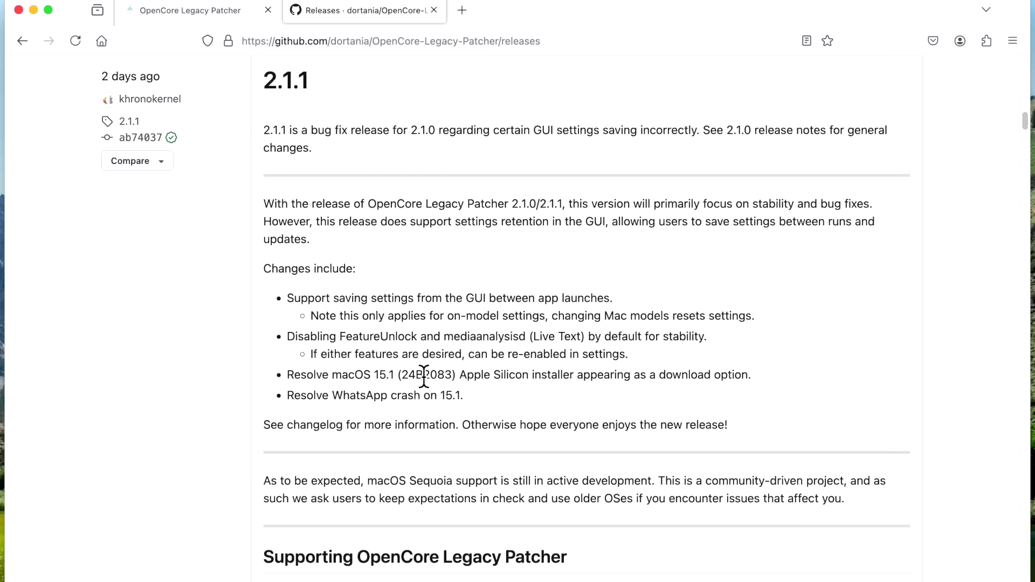
{"action": "scroll", "coordinate": [425, 378], "scroll_direction": "up", "scroll_amount": 2}
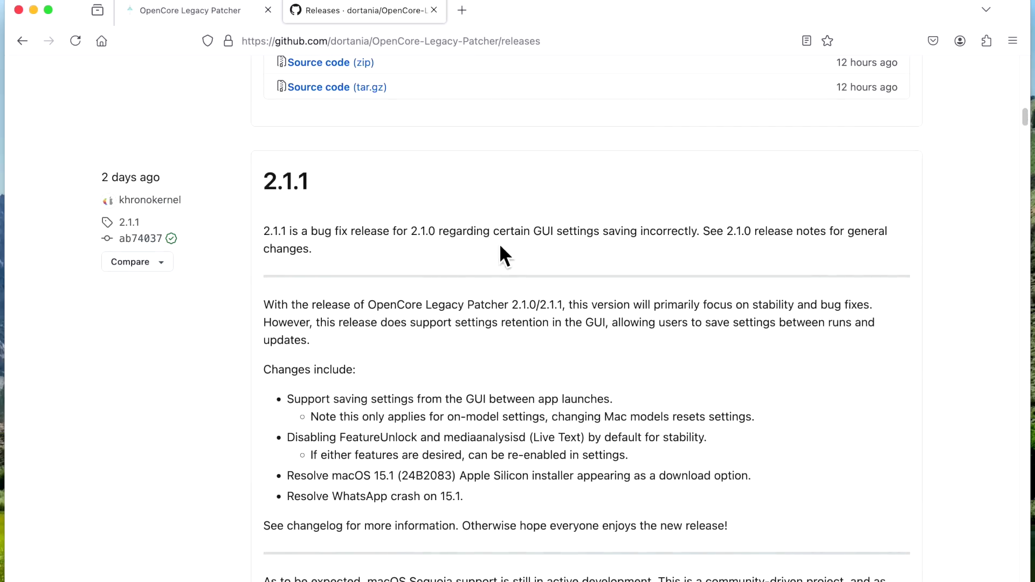
{"action": "left_click_drag", "start_coordinate": [490, 231], "coordinate": [702, 232]}
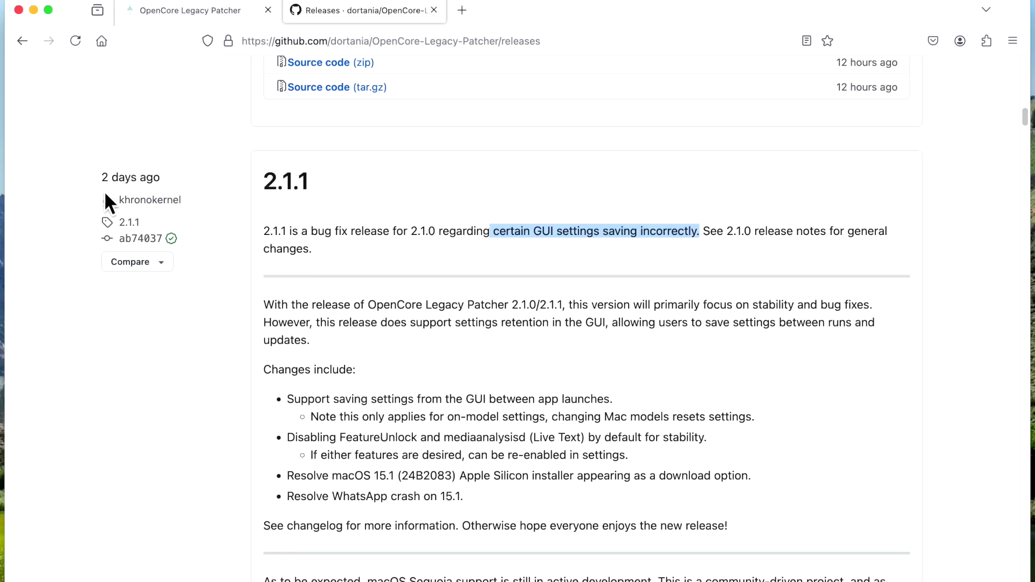
{"action": "scroll", "coordinate": [446, 397], "scroll_direction": "up", "scroll_amount": 5}
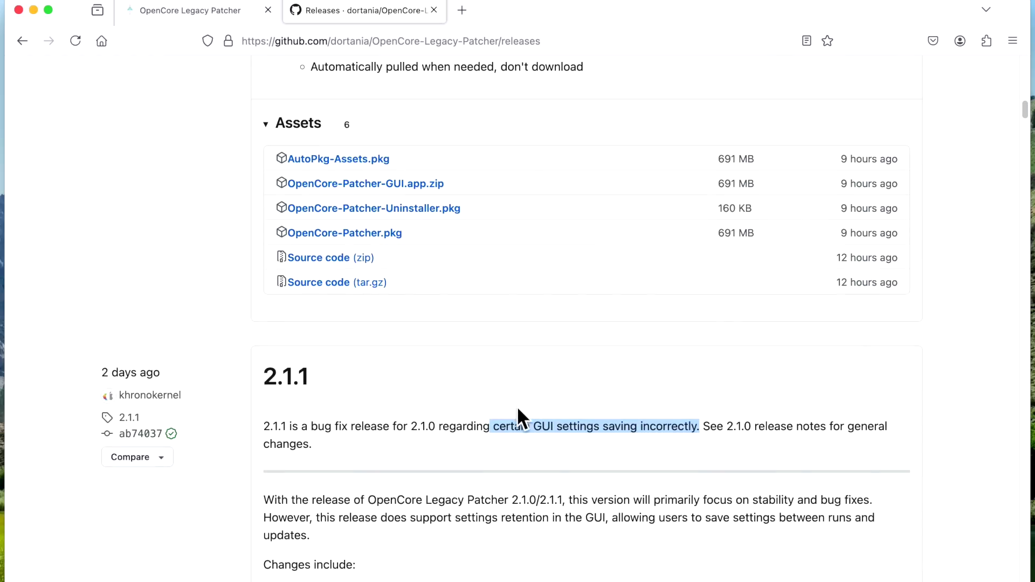
{"action": "scroll", "coordinate": [522, 421], "scroll_direction": "up", "scroll_amount": 15}
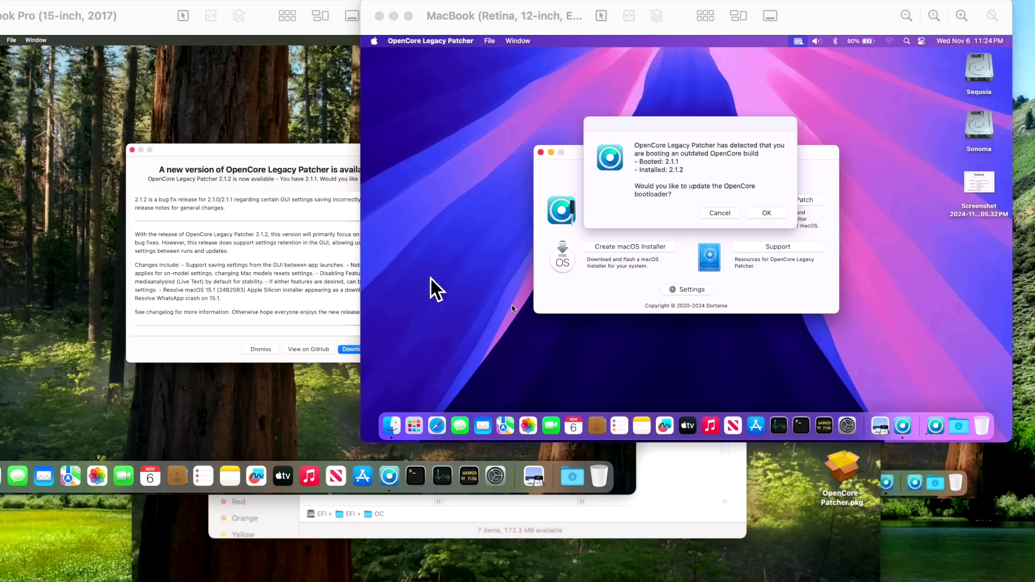
- Bring the MacPro5,1 virtual machine forward to show OpenCore Legacy Patcher 2.1.2's main menu
{"action": "left_click", "coordinate": [770, 504]}
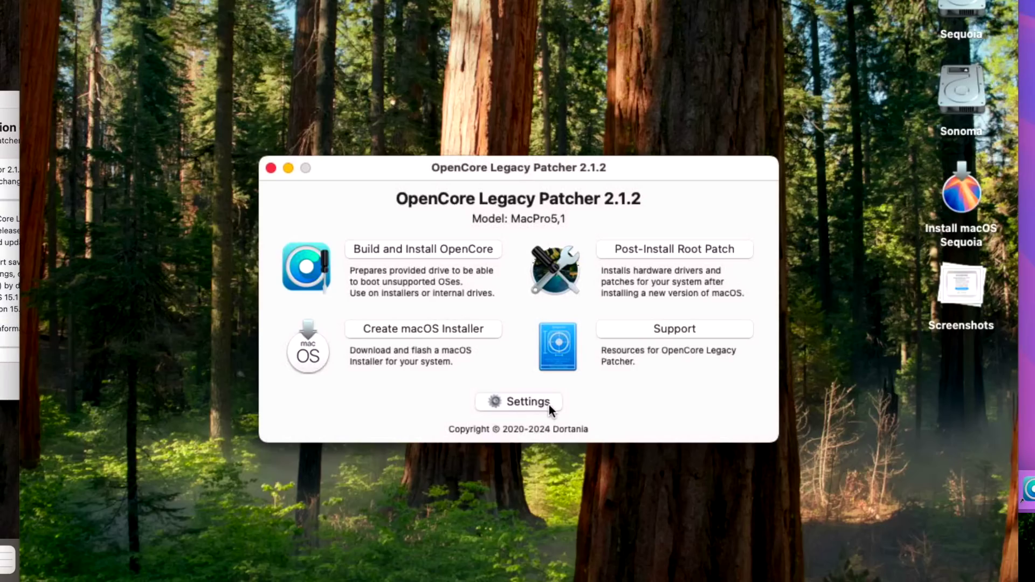
- Open the patcher's Settings at Build options, then bring up Finder's Go to Folder prompt
{"action": "left_click", "coordinate": [538, 405]}
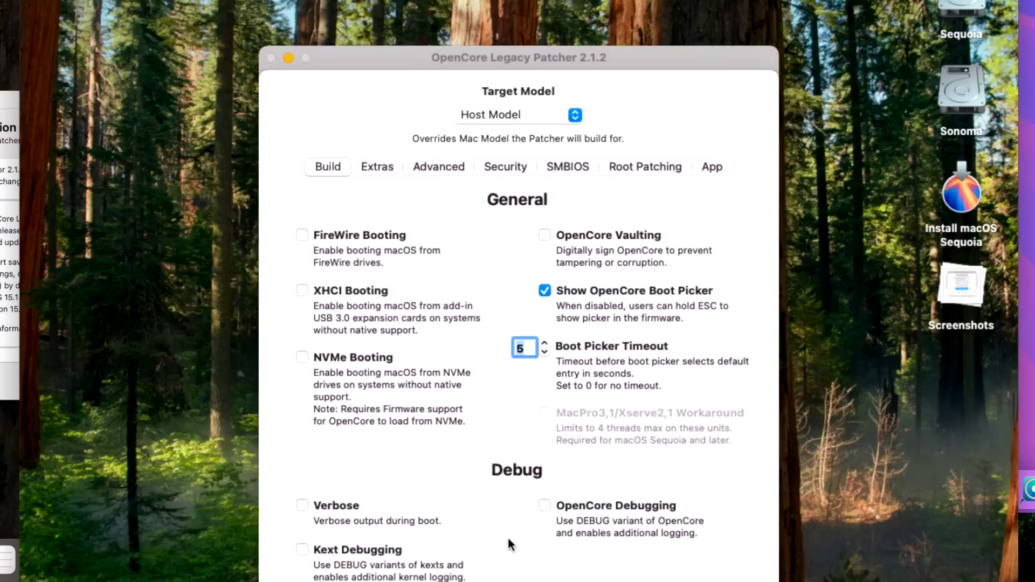
{"action": "left_click", "coordinate": [855, 485]}
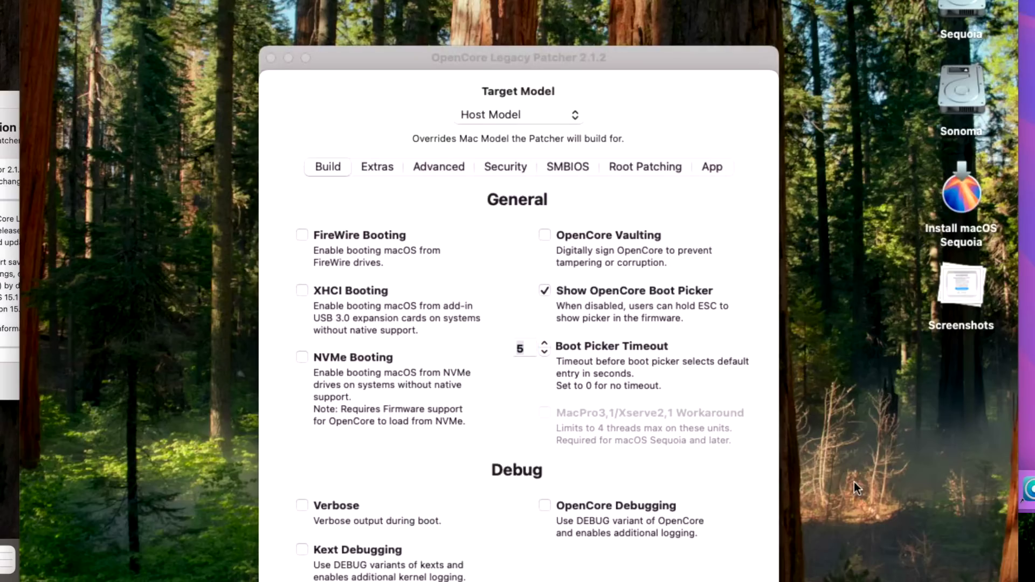
{"action": "key", "text": "super+shift+g"}
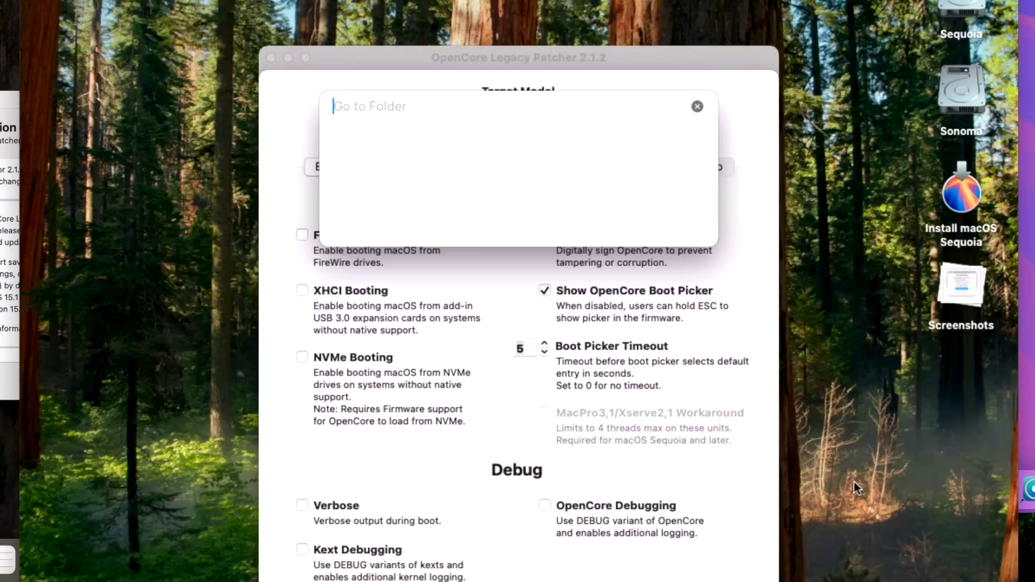
- Go to .com.dortania.opencore-legacy-patcher.plist in Users/Shared and move the settings window aside
{"action": "type", "text": "/Users/Shared/.com.dortania.opencore-legacy-patcher.plist"}
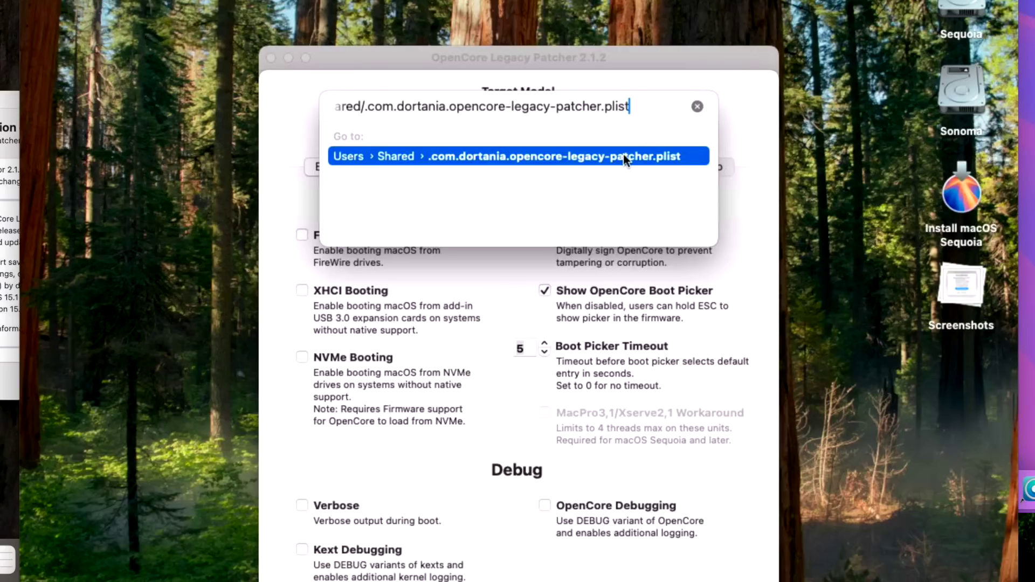
{"action": "key", "text": "Return"}
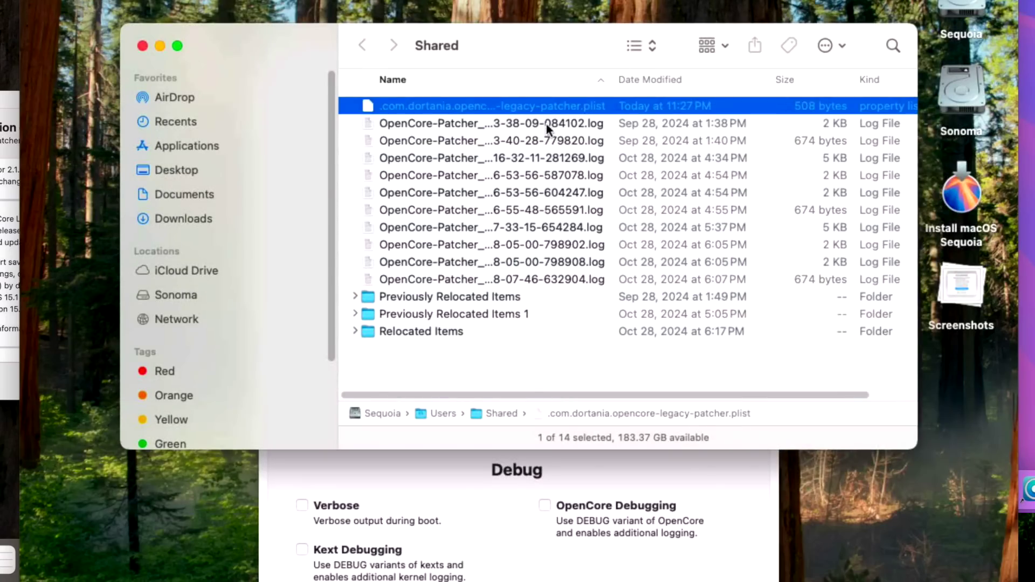
{"action": "right_click", "coordinate": [540, 109]}
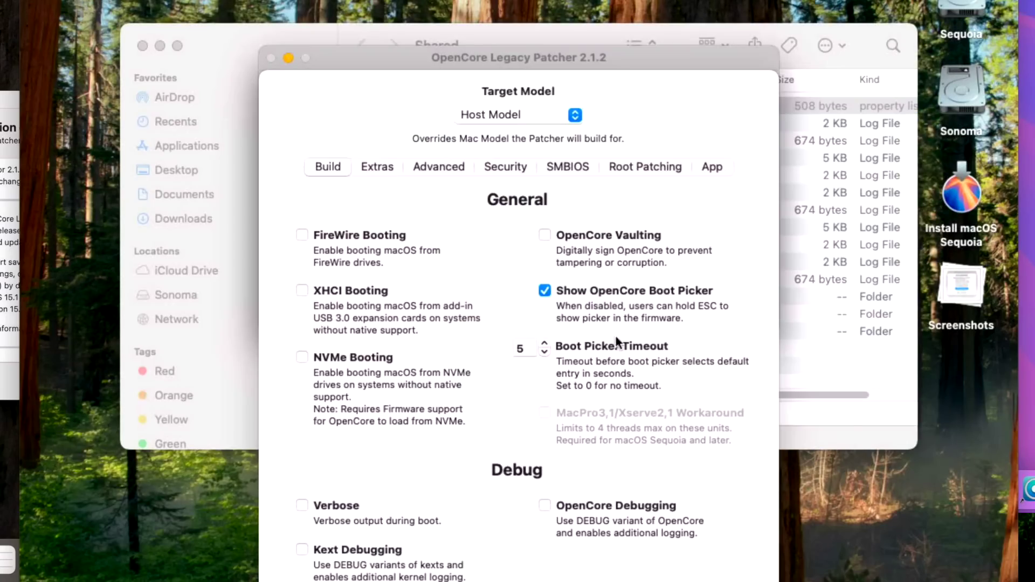
{"action": "left_click_drag", "start_coordinate": [702, 67], "coordinate": [529, 41]}
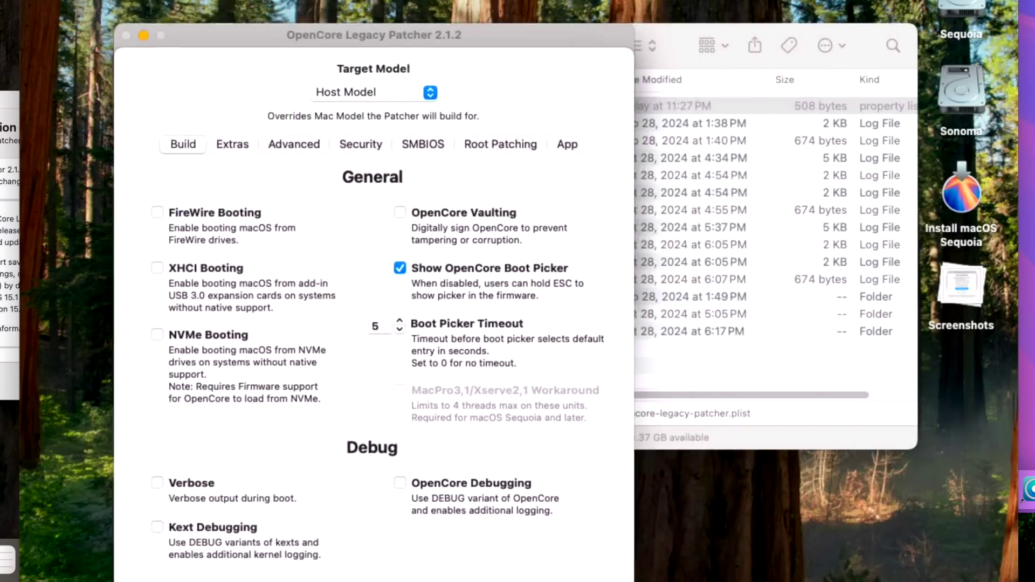
{"action": "left_click", "coordinate": [351, 324]}
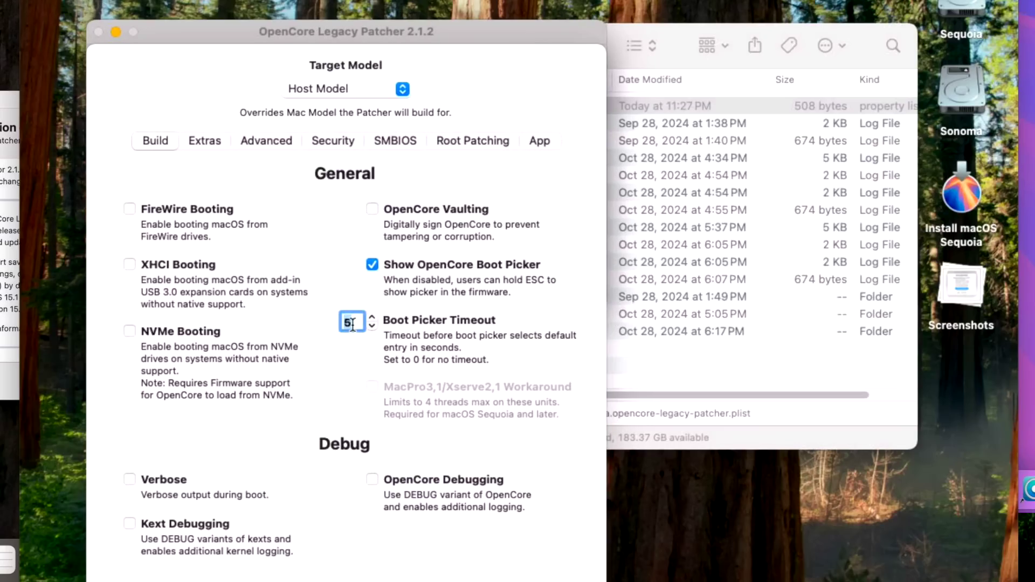
{"action": "type", "text": "15"}
{"action": "key", "text": "super+w"}
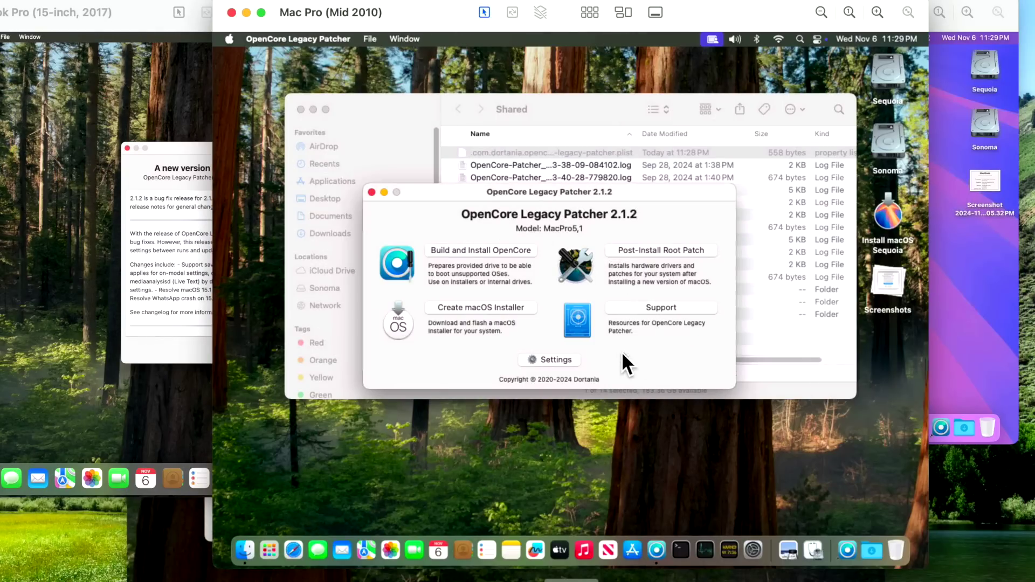
{"action": "left_click_drag", "start_coordinate": [596, 197], "coordinate": [622, 312]}
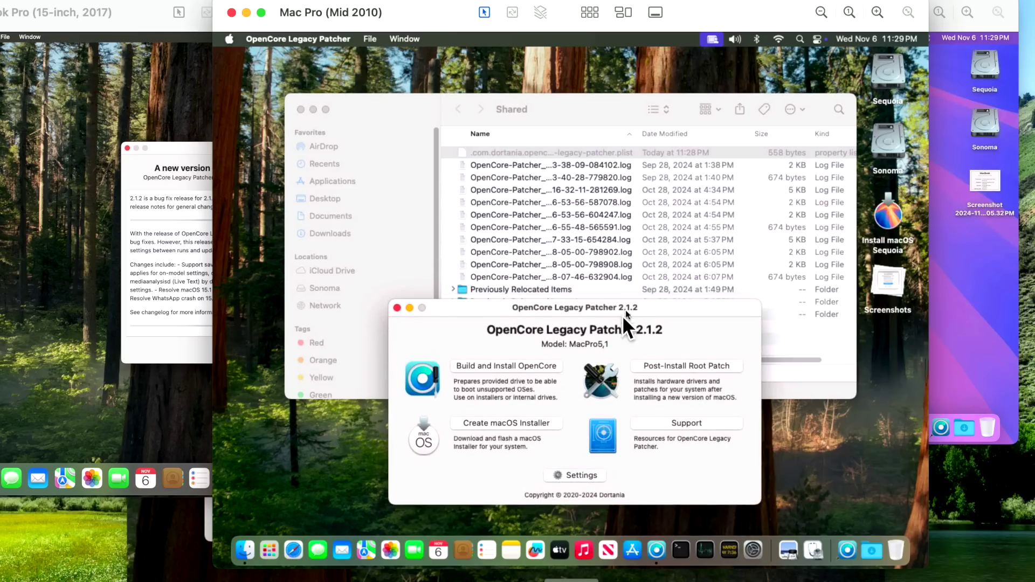
{"action": "left_click", "coordinate": [586, 475]}
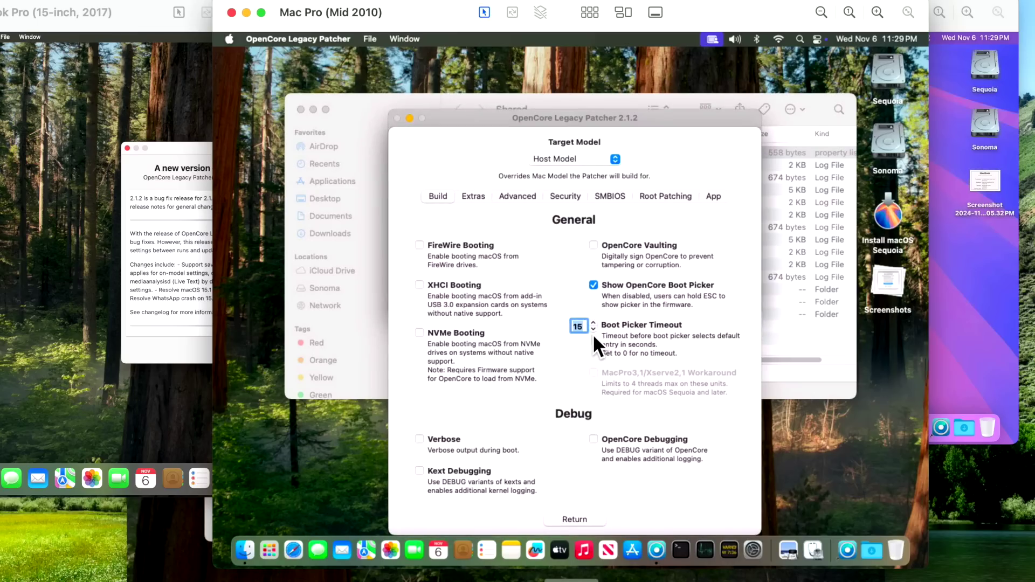
{"action": "left_click", "coordinate": [573, 519]}
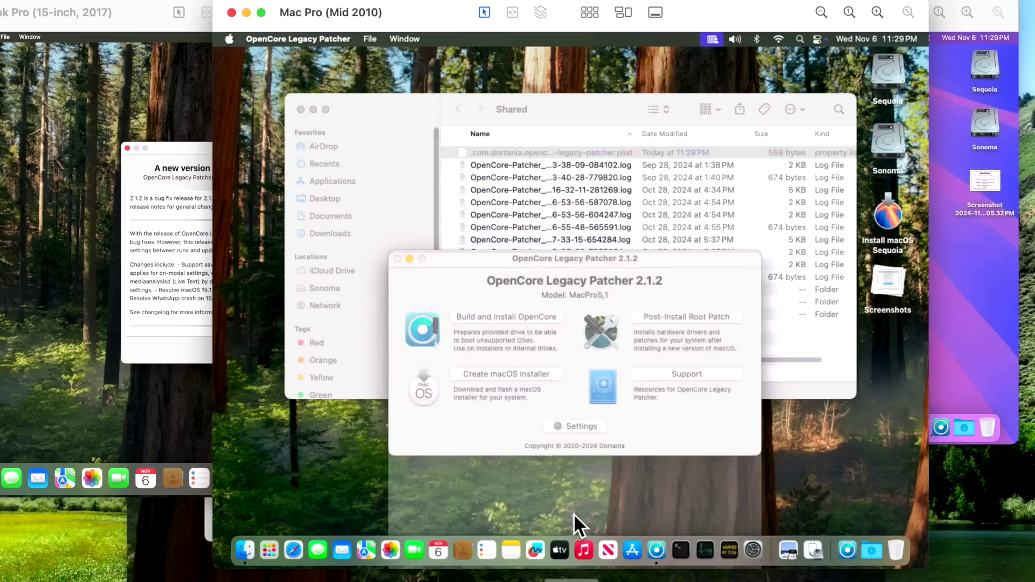
{"action": "right_click", "coordinate": [571, 153]}
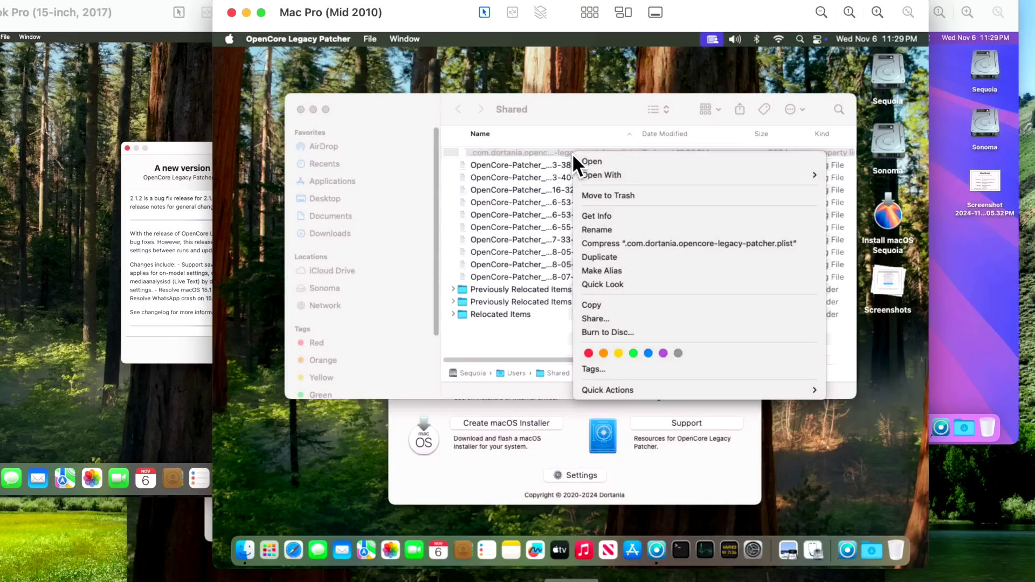
{"action": "left_click", "coordinate": [568, 118]}
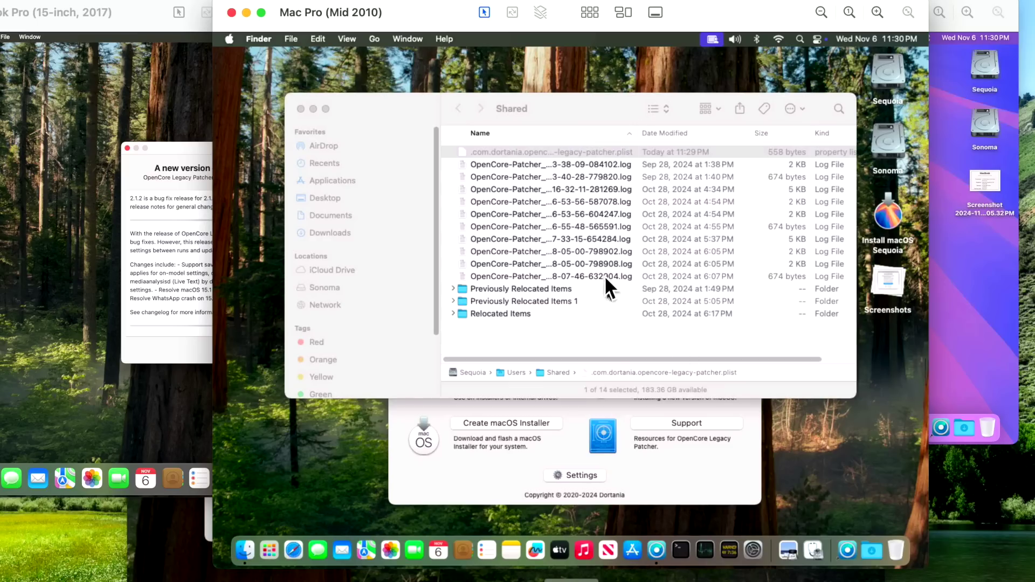
{"action": "left_click", "coordinate": [605, 464]}
{"action": "left_click", "coordinate": [594, 475]}
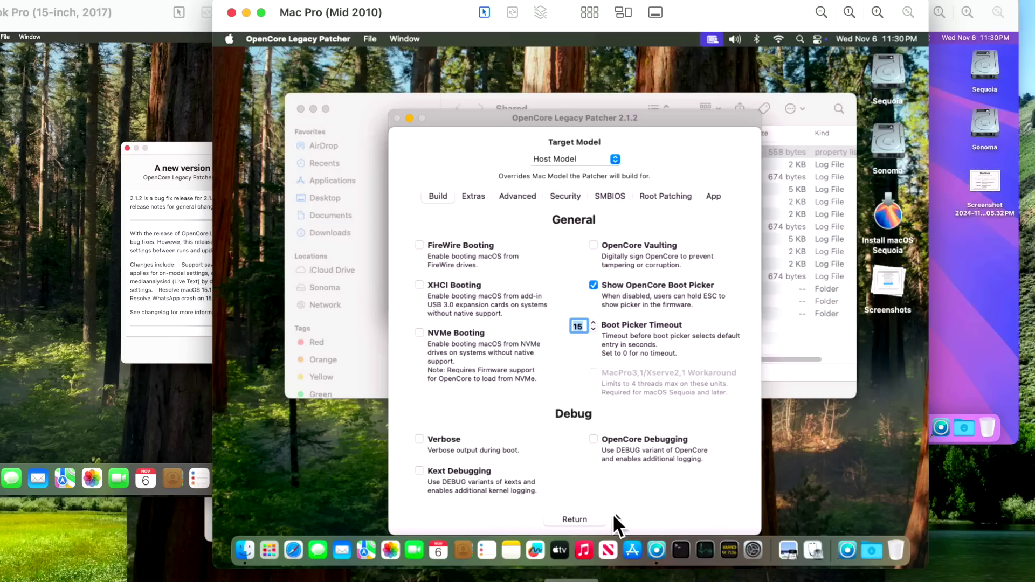
{"action": "left_click", "coordinate": [593, 517]}
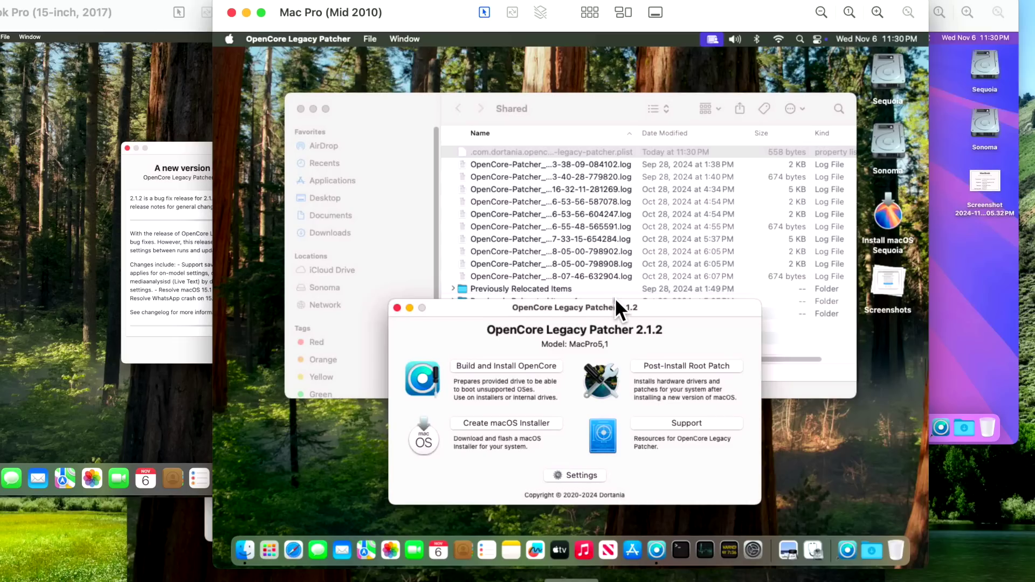
{"action": "left_click_drag", "start_coordinate": [616, 301], "coordinate": [612, 263]}
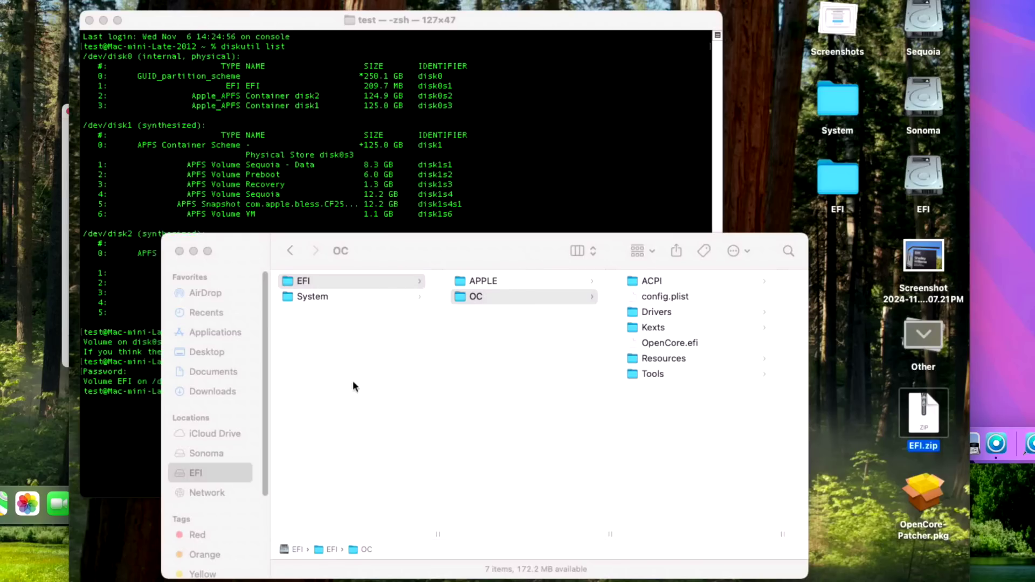
- Enlarge Terminal's text, highlight the EFI disk0s1 line, and minimize Terminal
{"action": "left_click", "coordinate": [351, 112]}
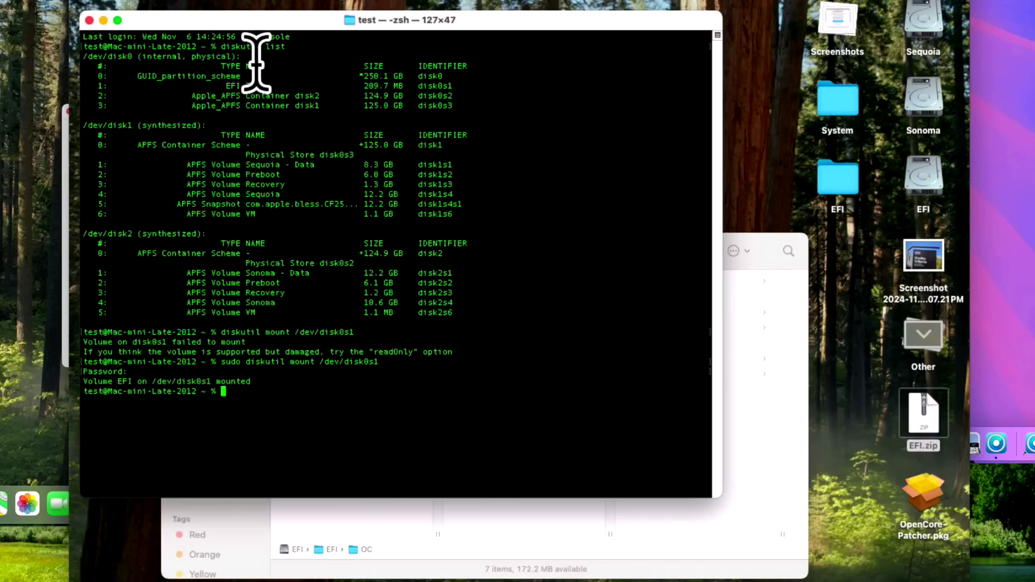
{"action": "key", "text": "super+plus"}
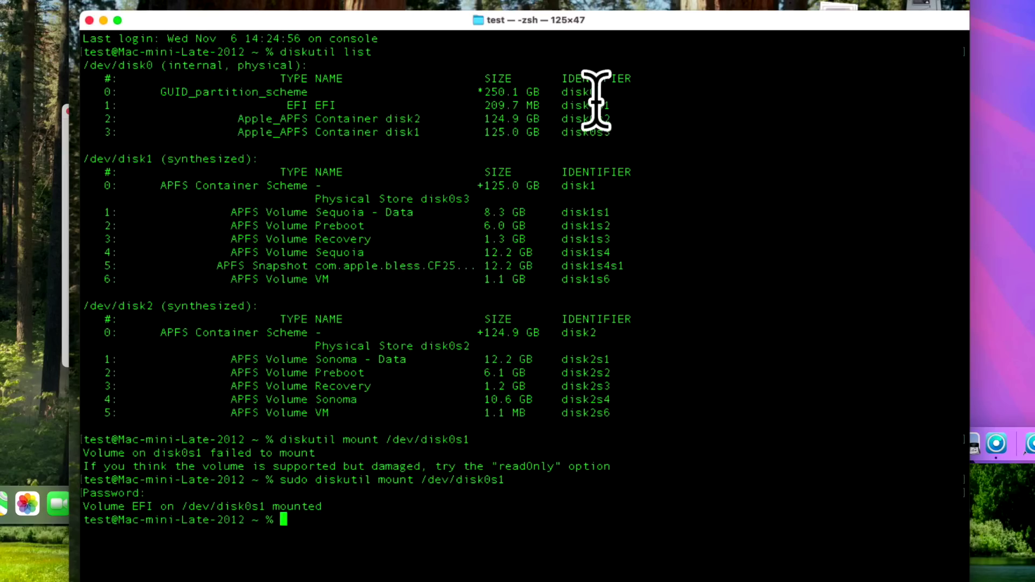
{"action": "left_click_drag", "start_coordinate": [611, 105], "coordinate": [83, 98]}
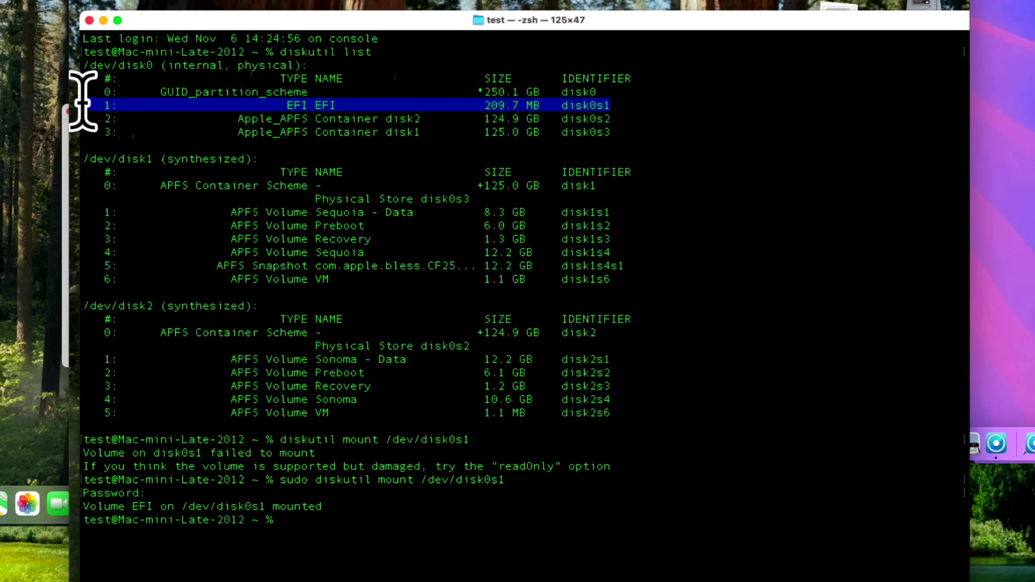
{"action": "left_click", "coordinate": [103, 21]}
{"action": "left_click_drag", "start_coordinate": [407, 251], "coordinate": [404, 127]}
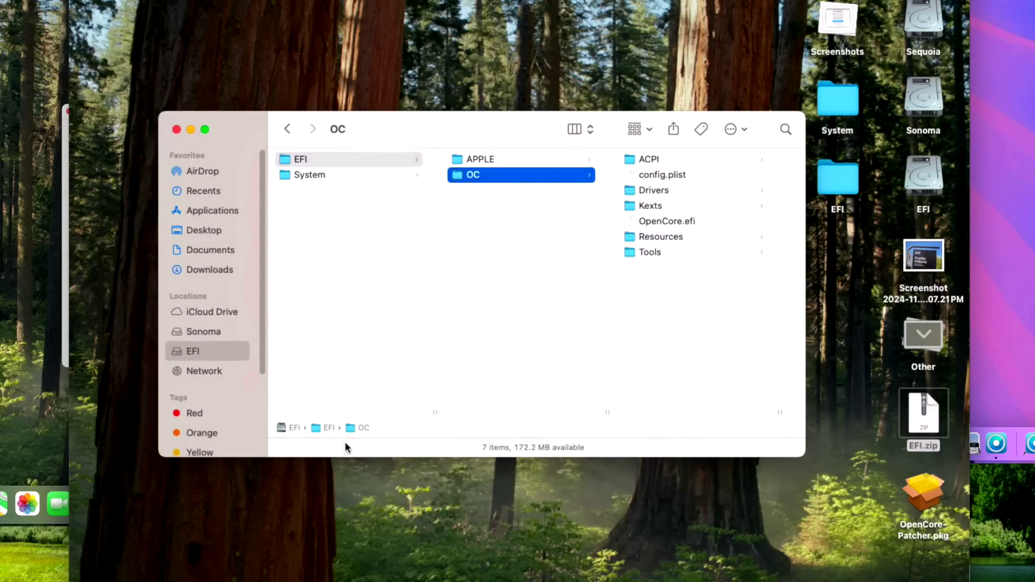
{"action": "key", "text": "Left"}
{"action": "left_click", "coordinate": [493, 157]}
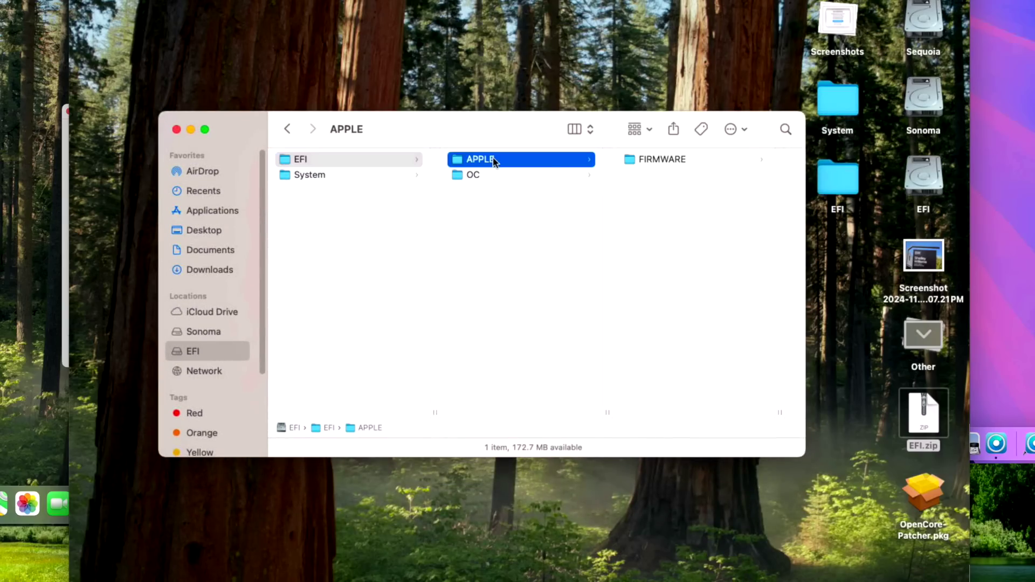
{"action": "left_click", "coordinate": [644, 160]}
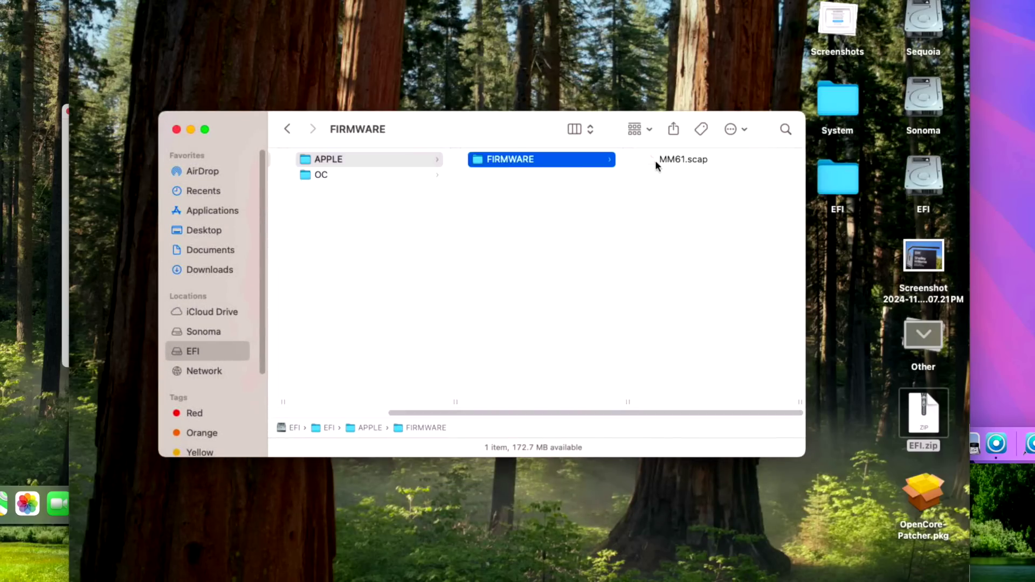
{"action": "left_click", "coordinate": [657, 162]}
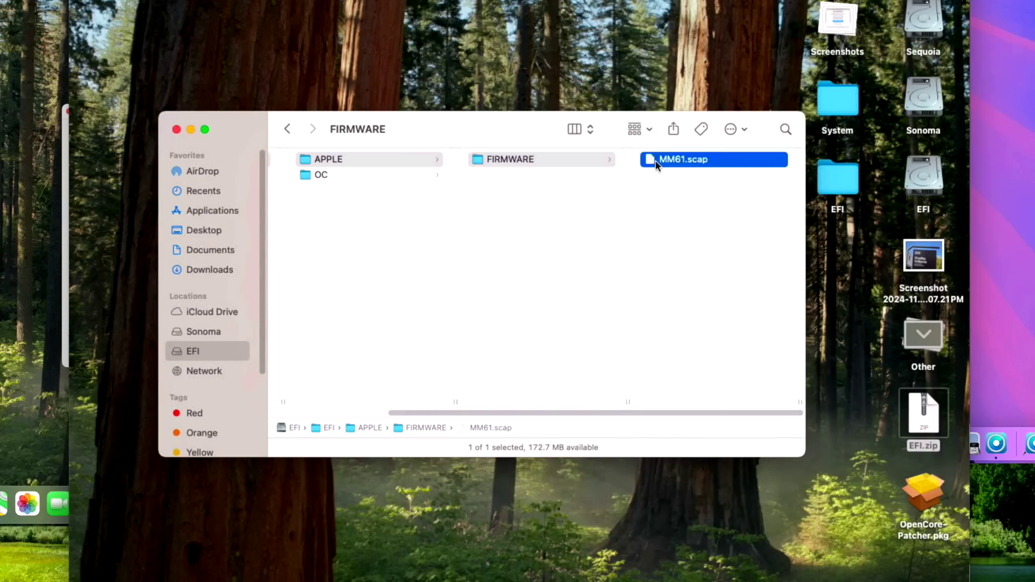
{"action": "left_click", "coordinate": [286, 137]}
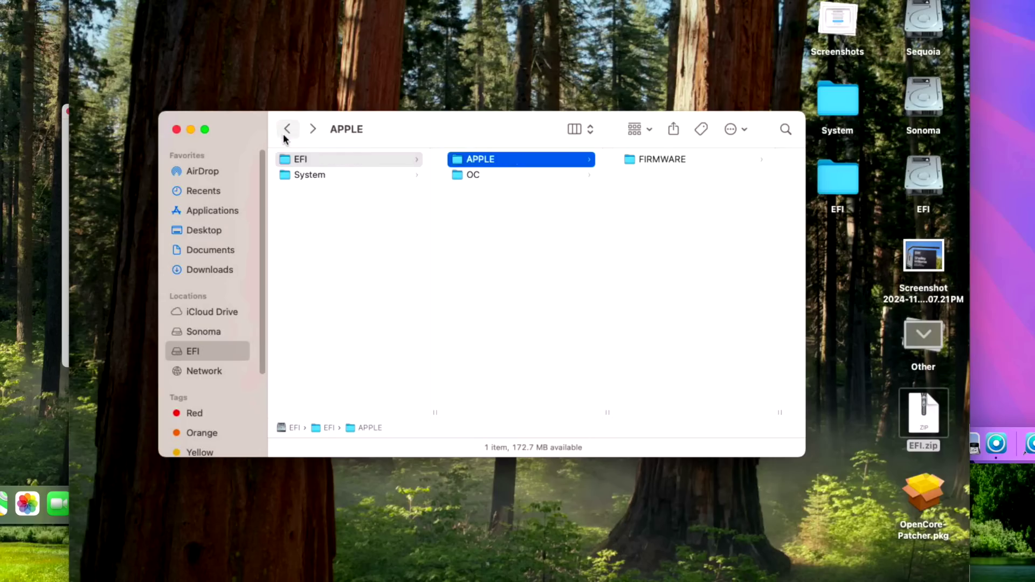
{"action": "left_click", "coordinate": [488, 173]}
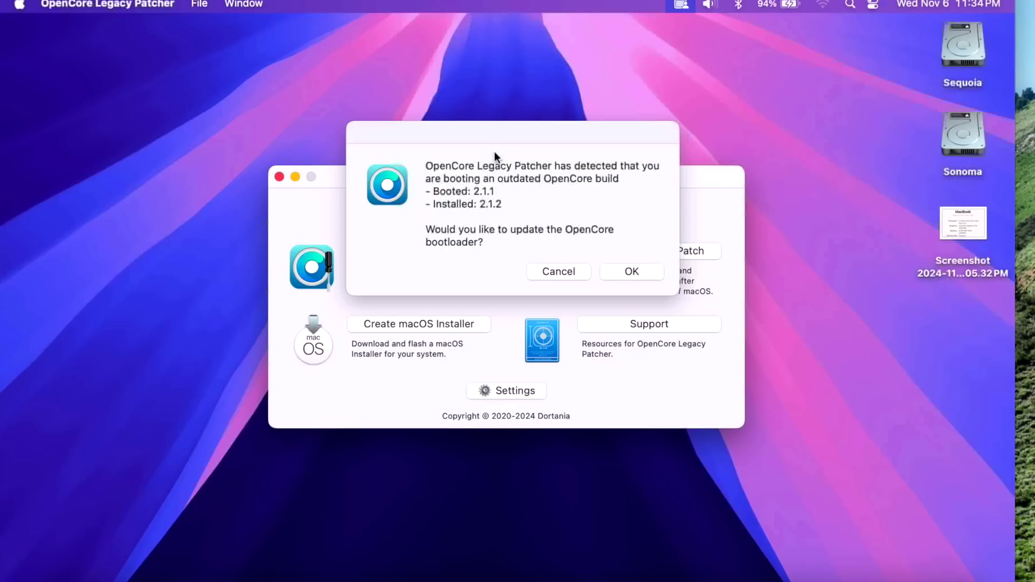
{"action": "left_click_drag", "start_coordinate": [531, 130], "coordinate": [745, 25]}
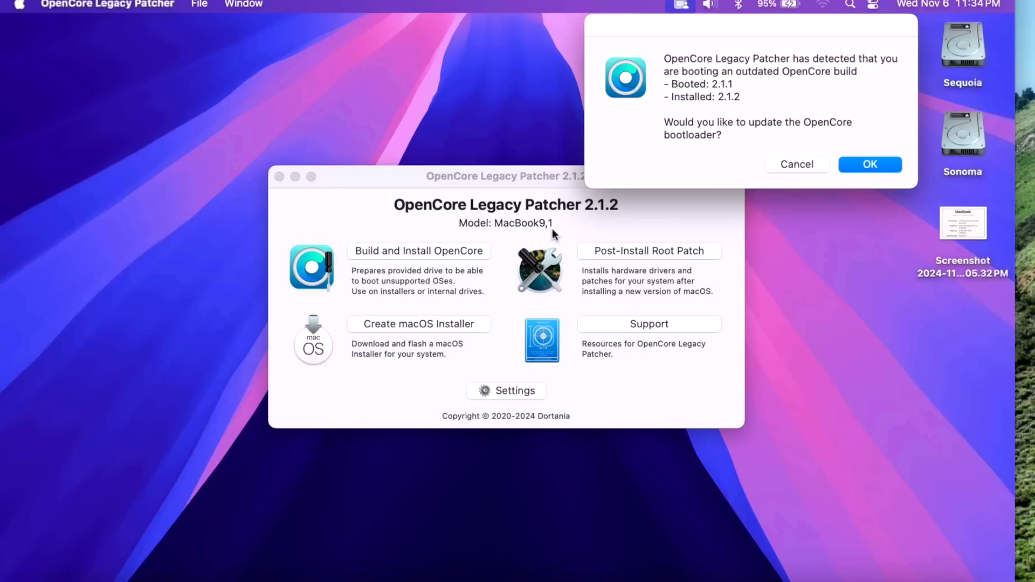
{"action": "left_click_drag", "start_coordinate": [729, 24], "coordinate": [484, 139]}
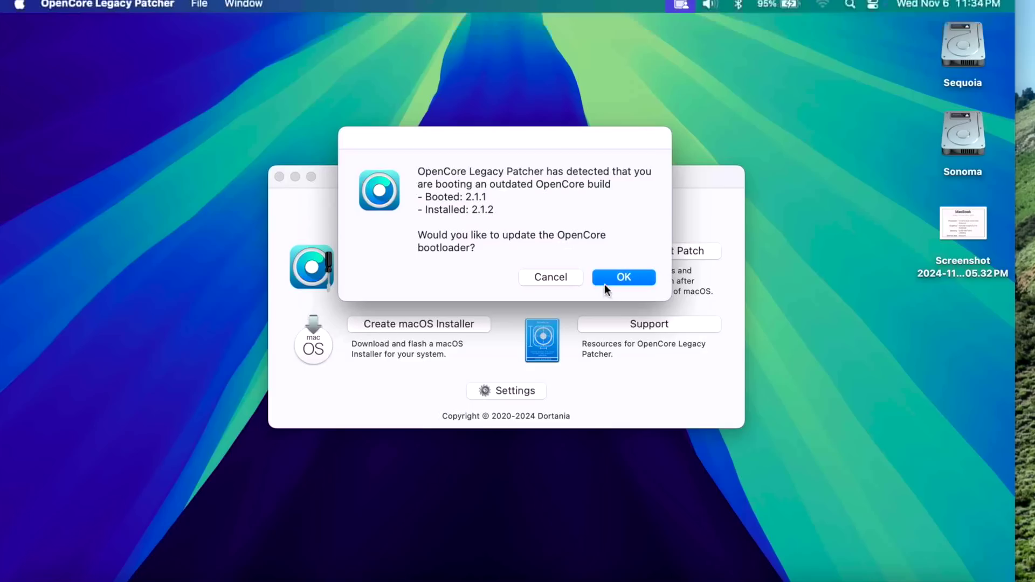
{"action": "left_click_drag", "start_coordinate": [550, 146], "coordinate": [543, 56]}
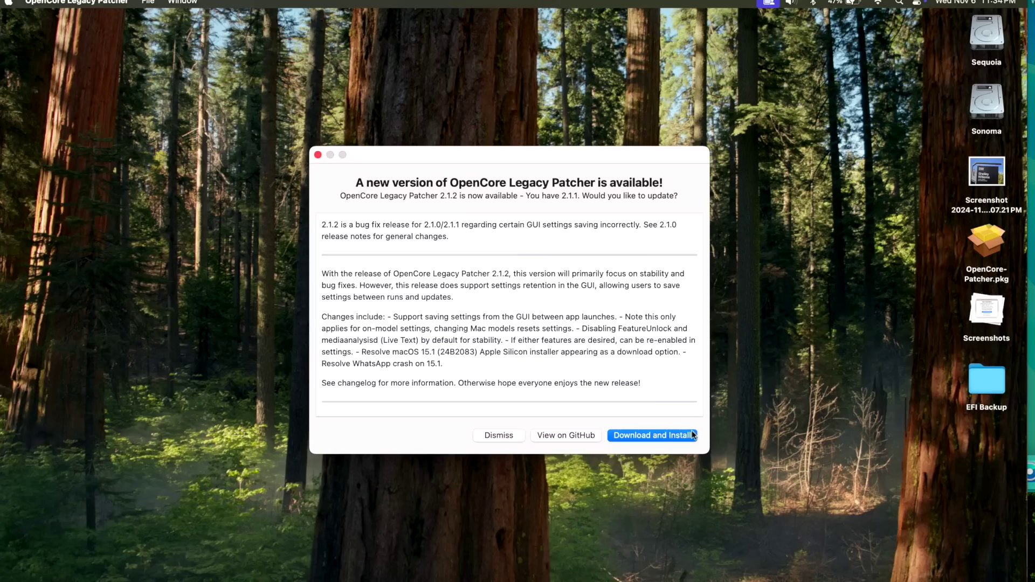
- Install the 2.1.2 patcher update and decline updating OpenCore and root patches now
{"action": "left_click", "coordinate": [675, 434]}
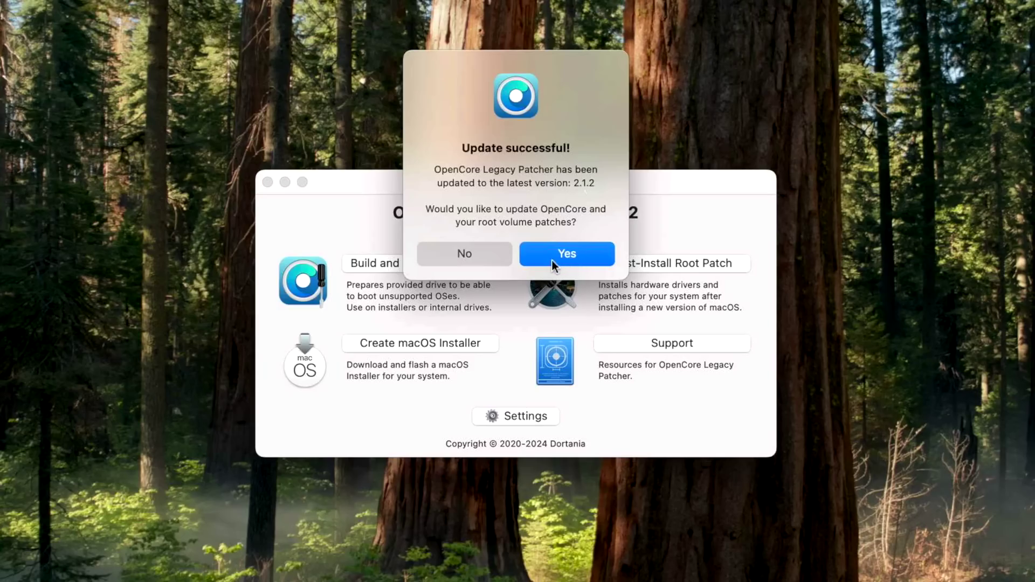
{"action": "left_click", "coordinate": [439, 258]}
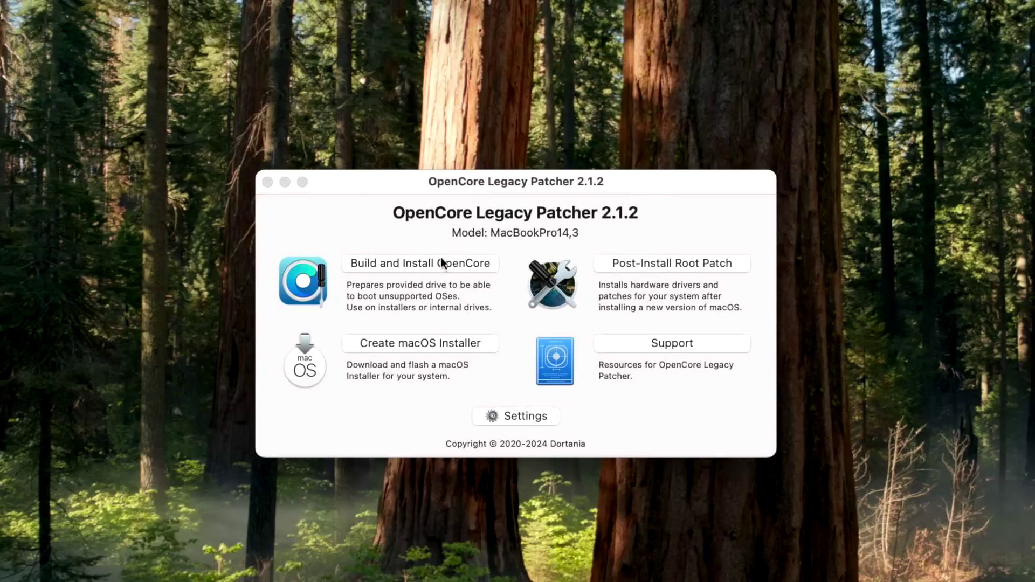
{"action": "left_click", "coordinate": [519, 413]}
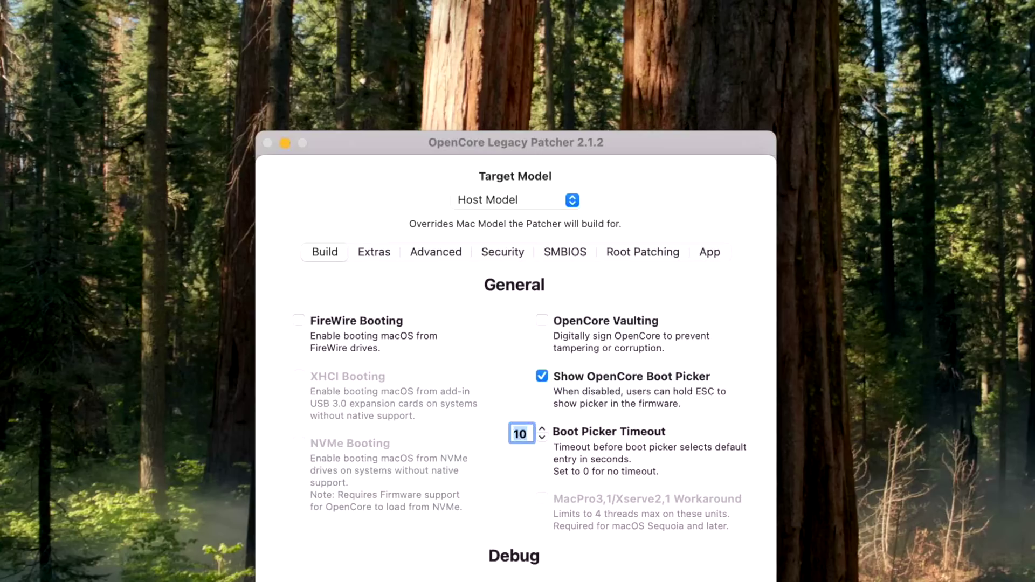
{"action": "left_click", "coordinate": [552, 577]}
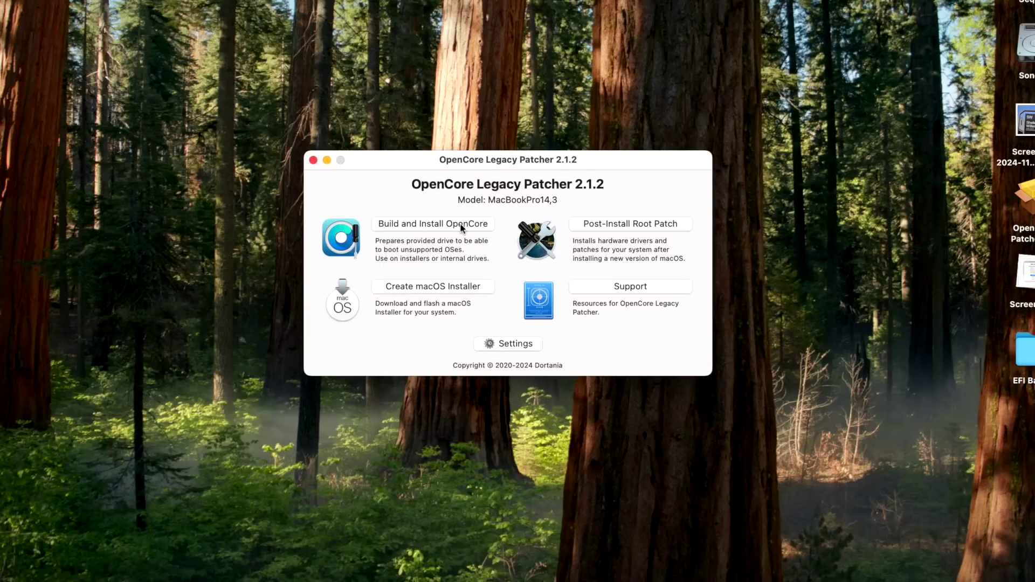
- Build OpenCore and install it onto the disk0s1 EFI partition of disk0
{"action": "left_click", "coordinate": [461, 227]}
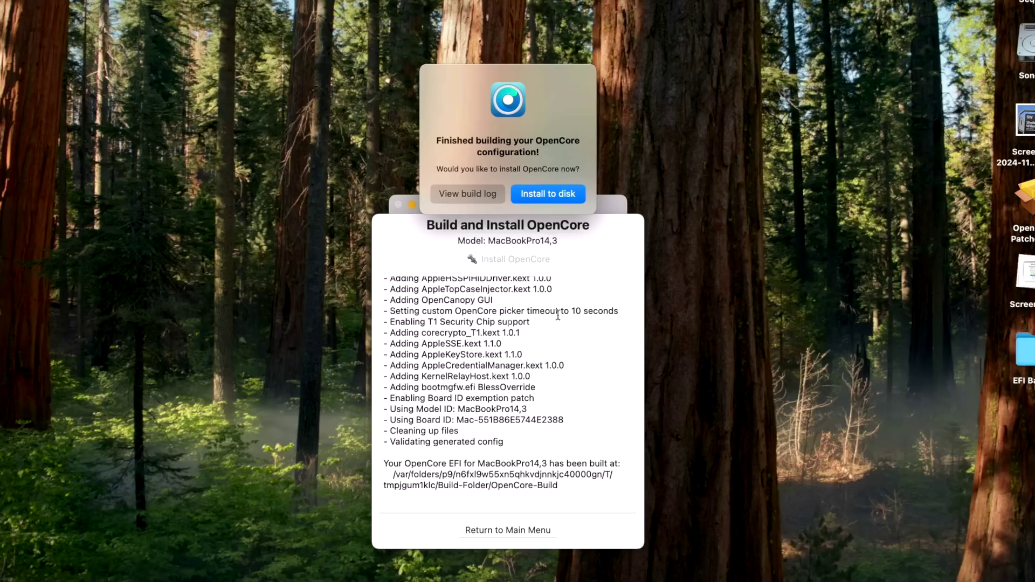
{"action": "key", "text": "Return"}
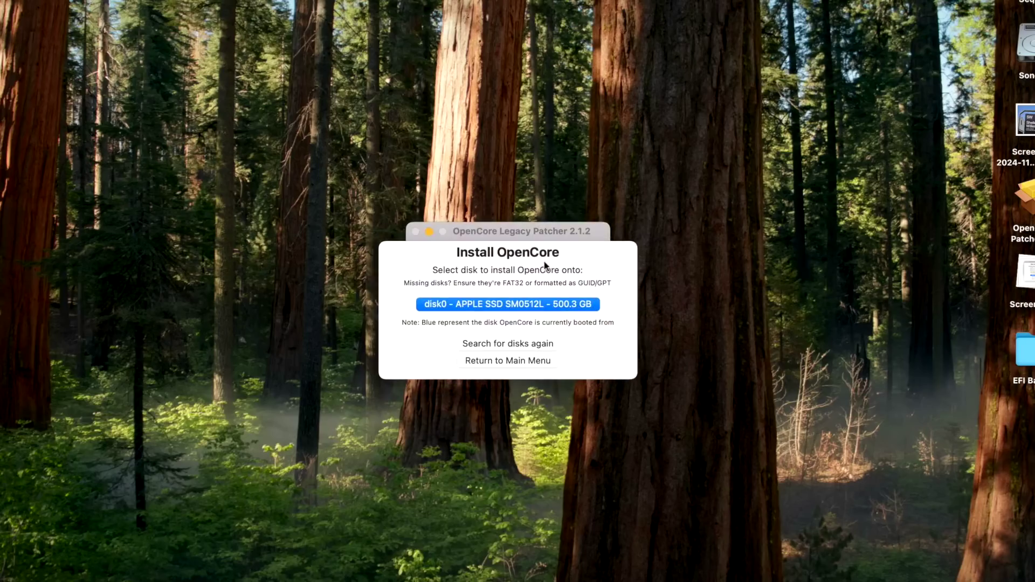
{"action": "left_click", "coordinate": [544, 306]}
{"action": "left_click", "coordinate": [543, 284]}
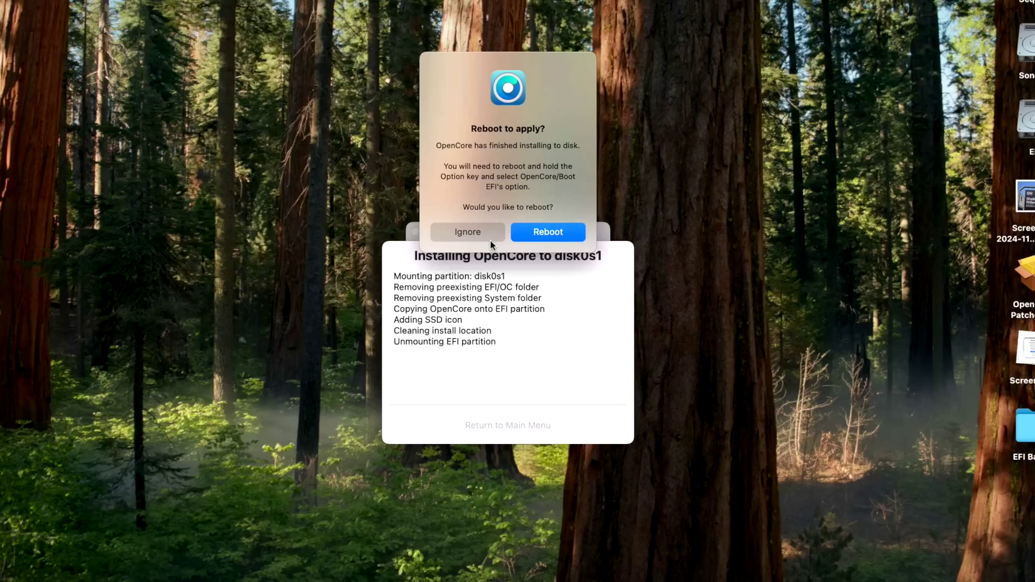
- Skip the reboot and view root patches for AMD Polaris, Modern Wireless and T1 Security Chip
{"action": "left_click", "coordinate": [490, 240]}
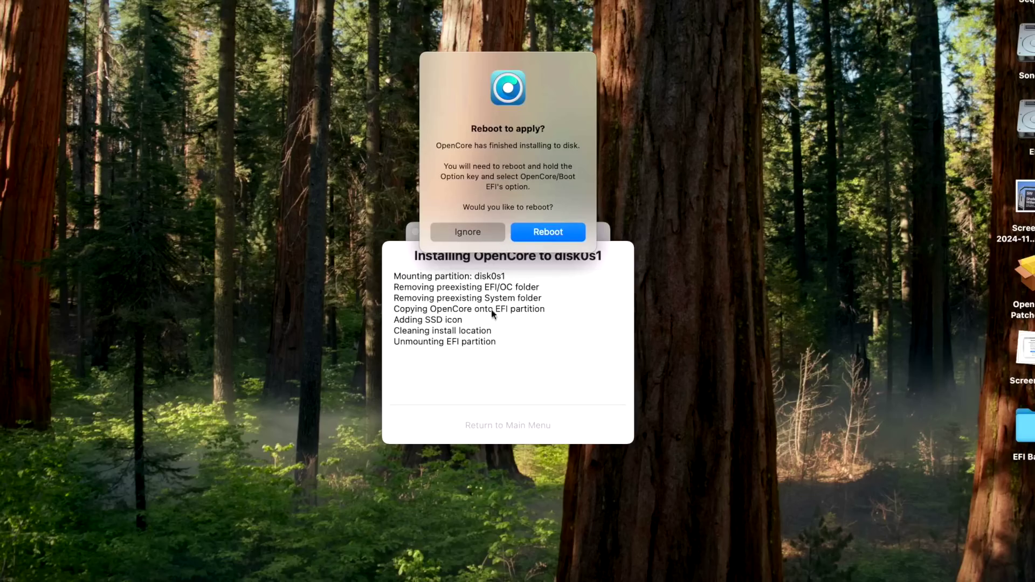
{"action": "left_click", "coordinate": [517, 425]}
{"action": "left_click", "coordinate": [613, 221]}
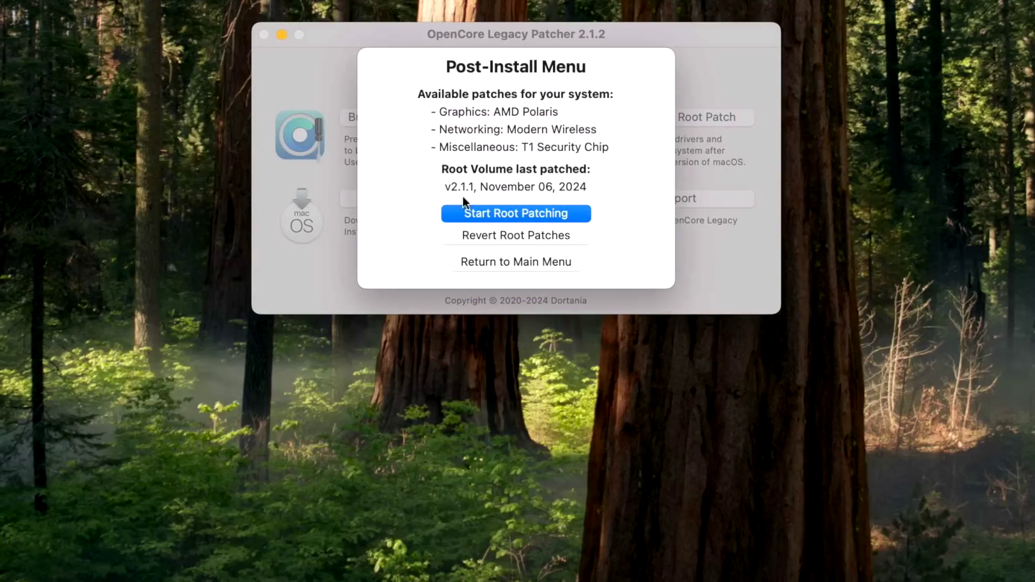
- Run root patching for AMD Polaris, Modern Wireless and T1, then reboot once complete
{"action": "left_click", "coordinate": [501, 213]}
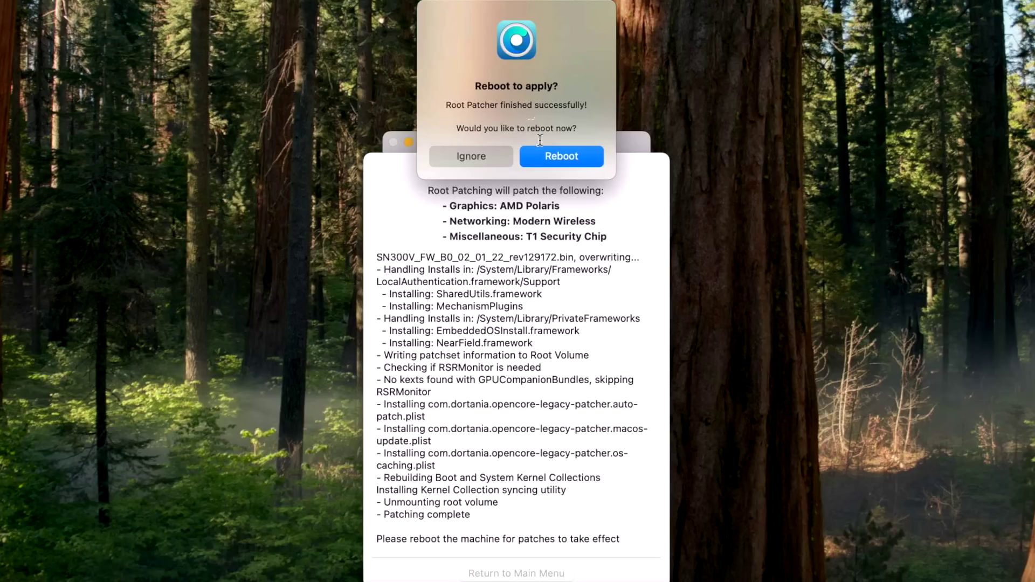
{"action": "left_click", "coordinate": [545, 156]}
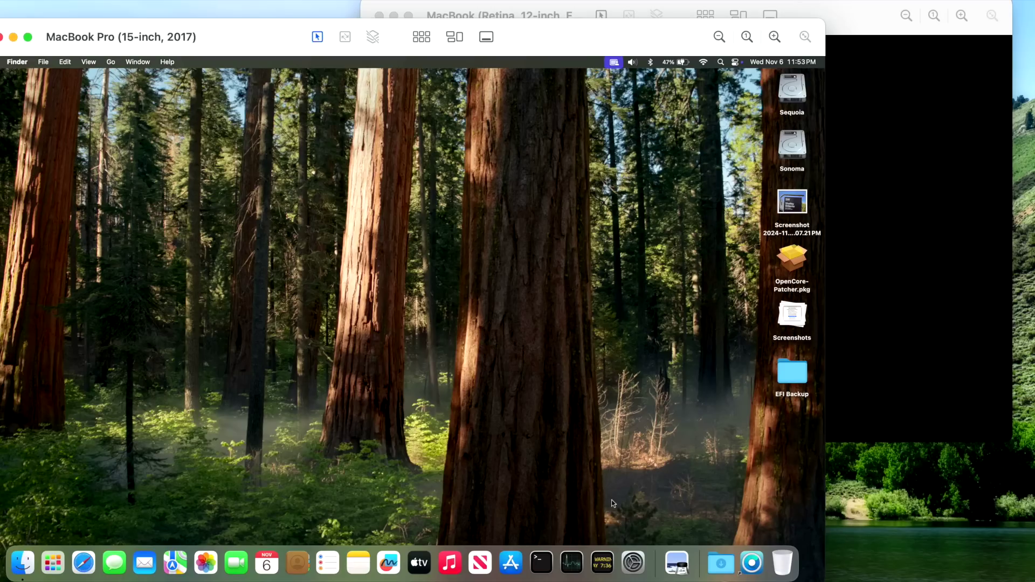
- Relaunch OpenCore-Patcher, confirm all root patches are applied at v2.1.2, and return to the main menu
{"action": "left_click", "coordinate": [753, 564]}
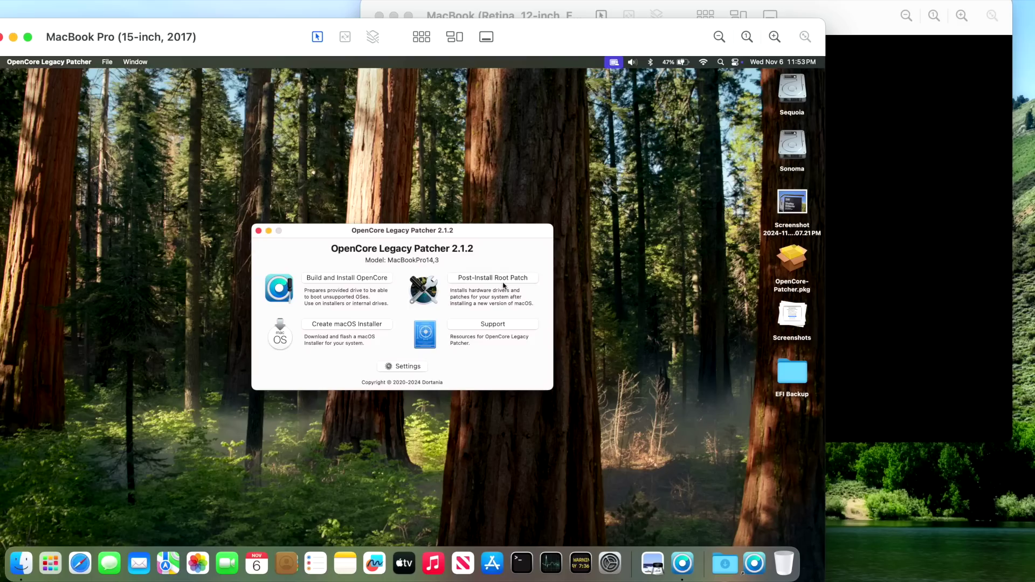
{"action": "left_click", "coordinate": [503, 279]}
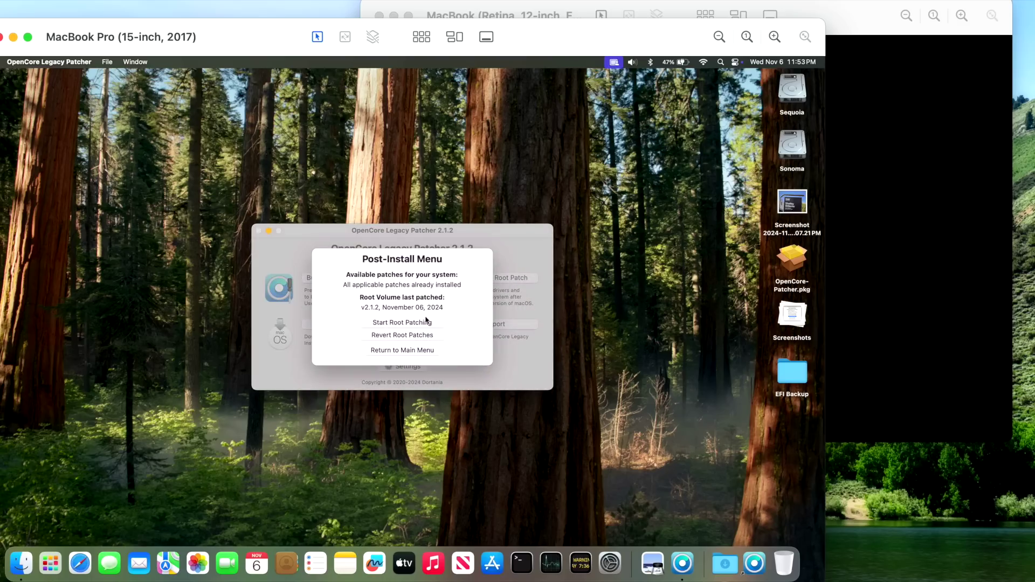
{"action": "left_click", "coordinate": [429, 351]}
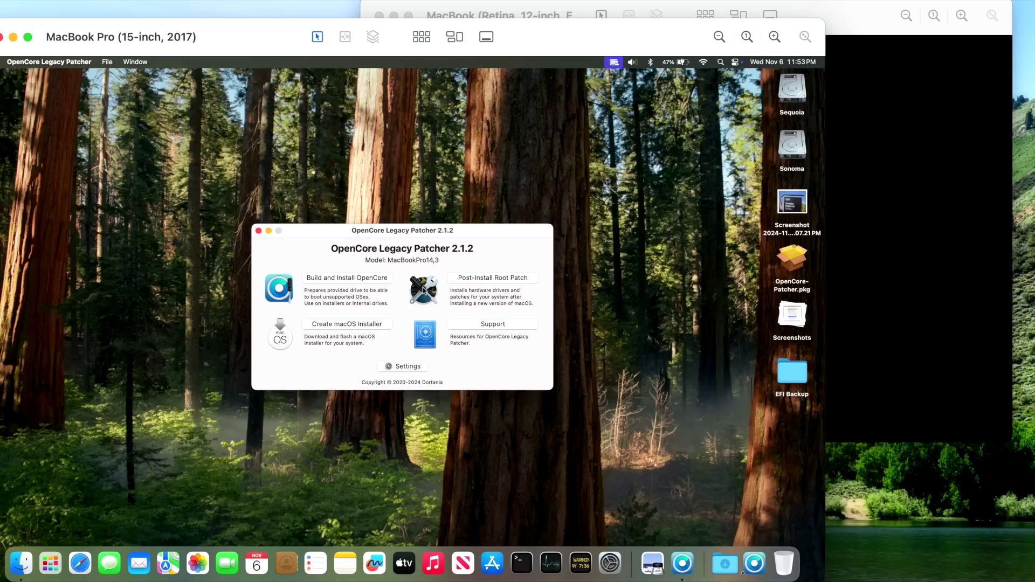
{"action": "left_click_drag", "start_coordinate": [509, 28], "coordinate": [558, 12]}
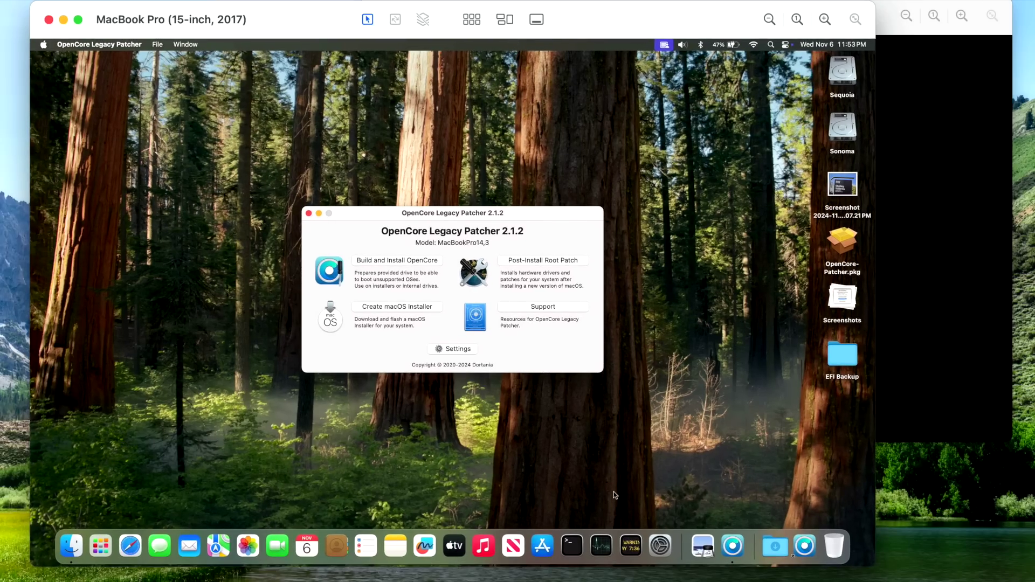
{"action": "left_click", "coordinate": [671, 495]}
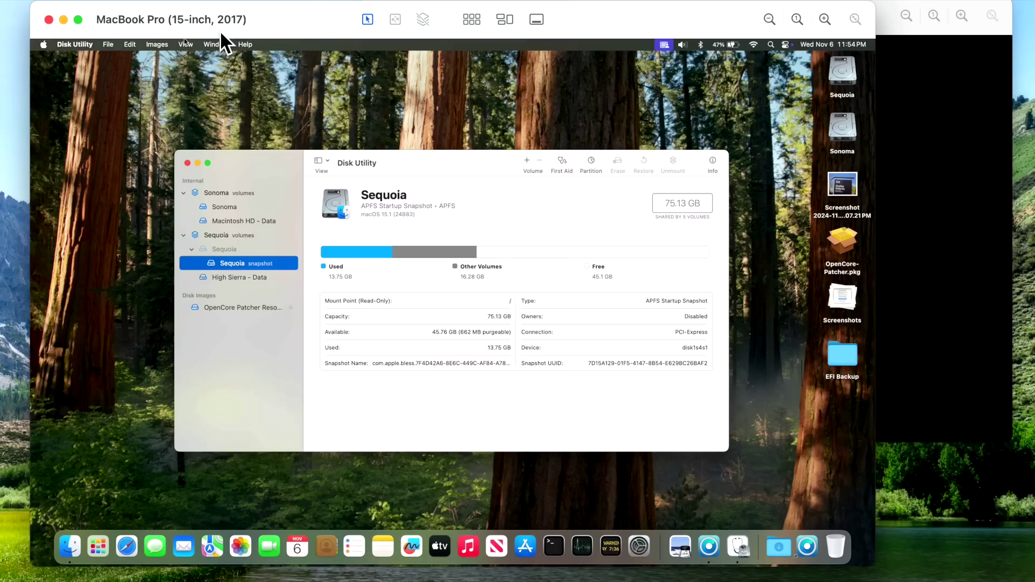
- Bring OpenCore-Patcher back from the Dock and open its Settings showing Boot Picker Timeout 10
{"action": "left_click", "coordinate": [709, 546]}
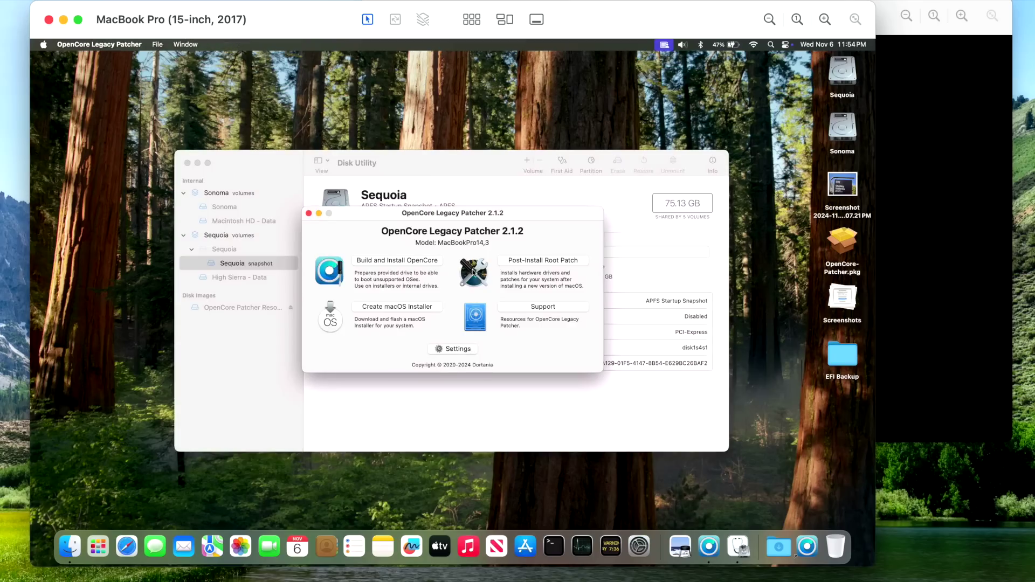
{"action": "left_click", "coordinate": [467, 349]}
- Keep the build settings' target model as Host Model, then switch back to Disk Utility
{"action": "left_click", "coordinate": [539, 130]}
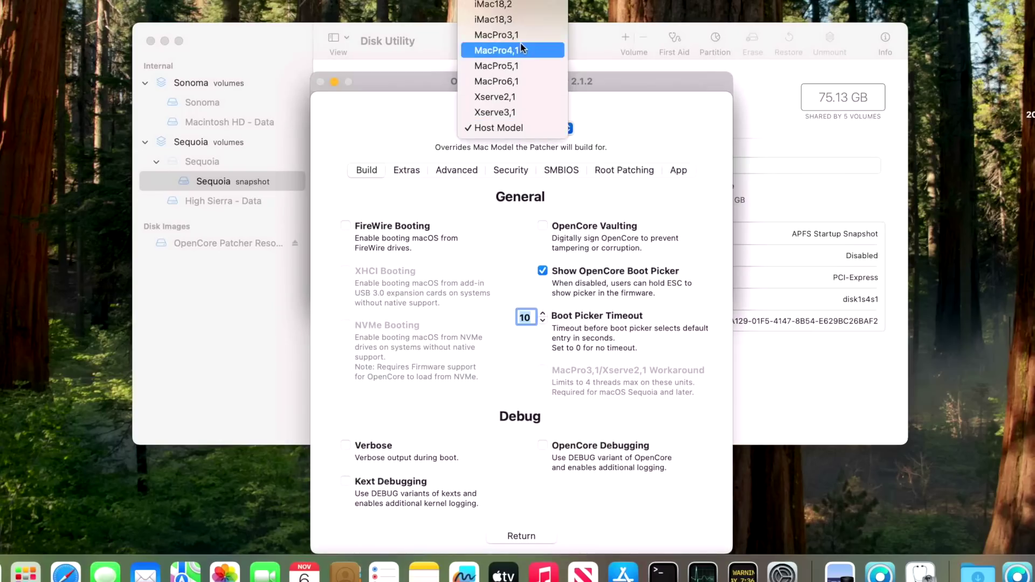
{"action": "left_click", "coordinate": [628, 115]}
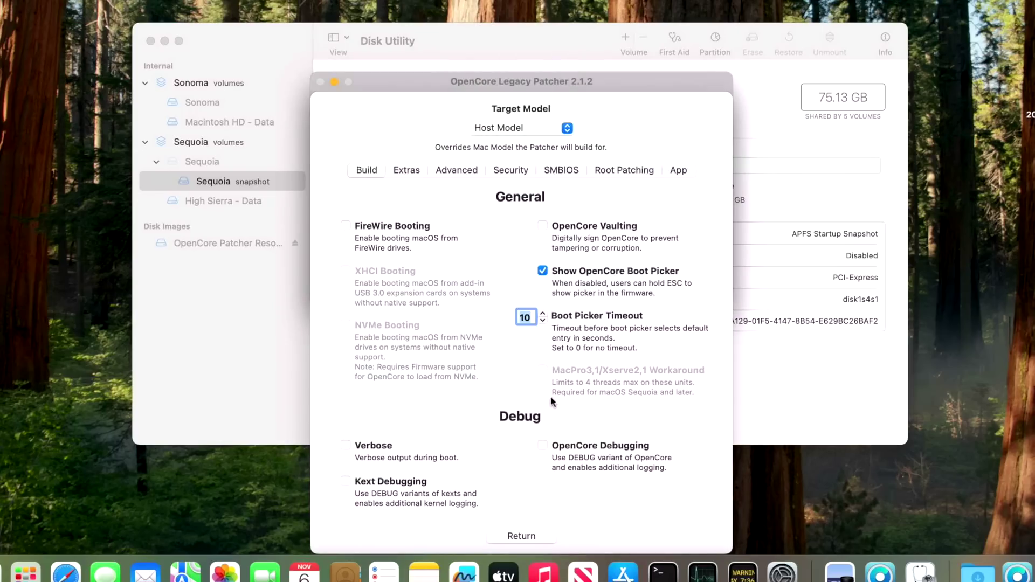
{"action": "left_click", "coordinate": [537, 538]}
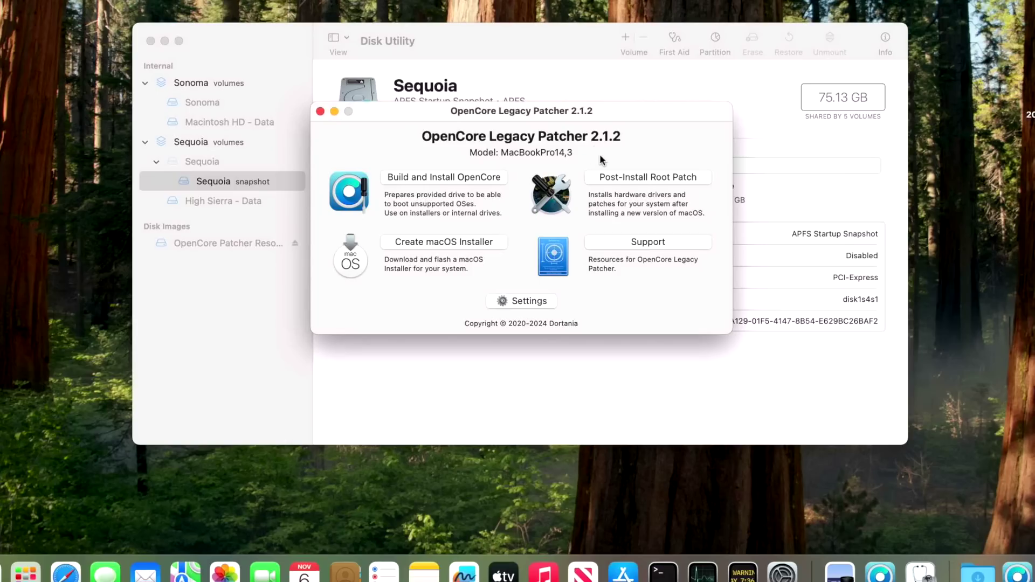
{"action": "left_click", "coordinate": [525, 57]}
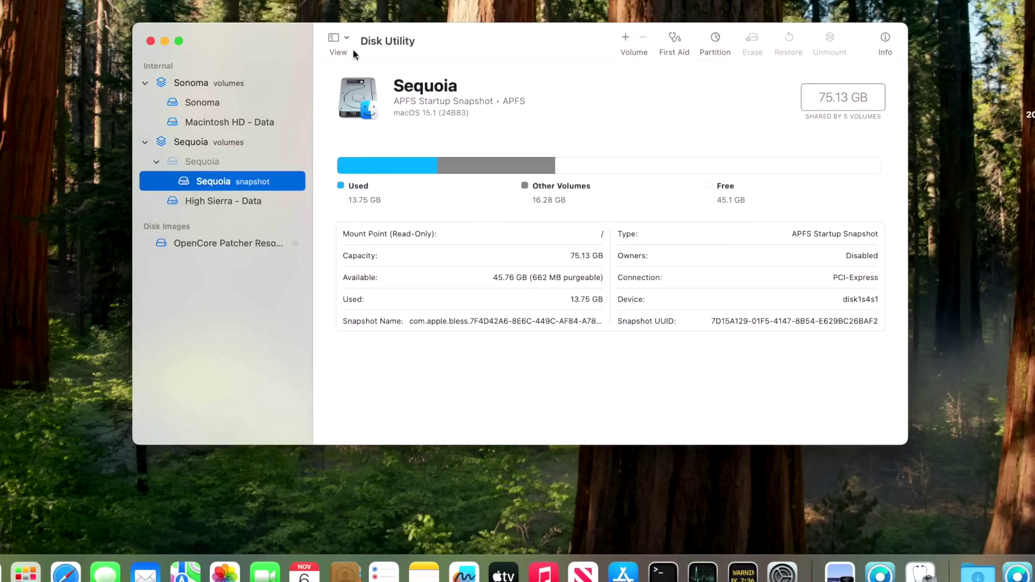
- Show all devices in the sidebar and select the APPLE SSD SM0512L Media drive
{"action": "left_click", "coordinate": [335, 38]}
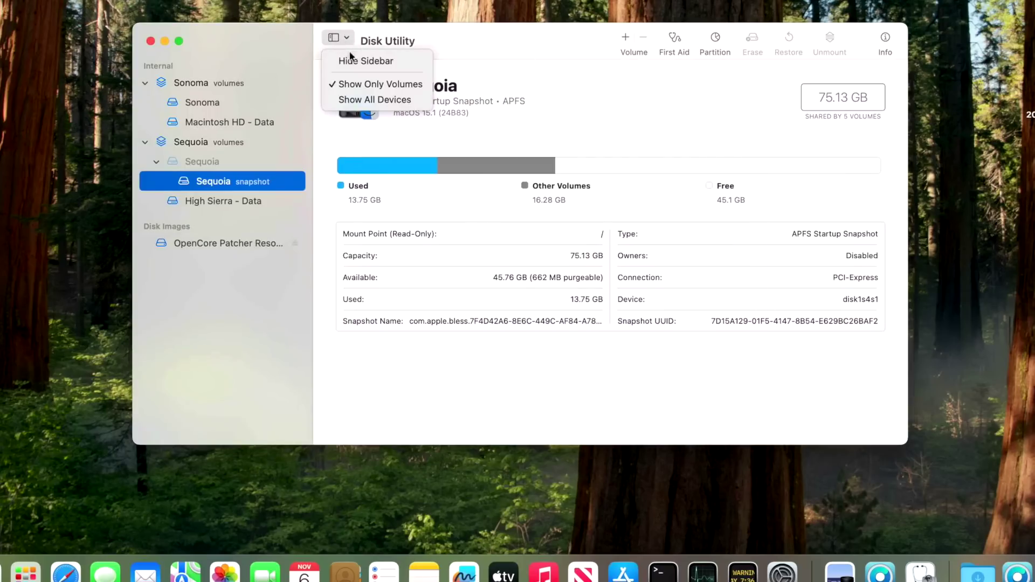
{"action": "left_click", "coordinate": [372, 99]}
{"action": "left_click", "coordinate": [250, 86]}
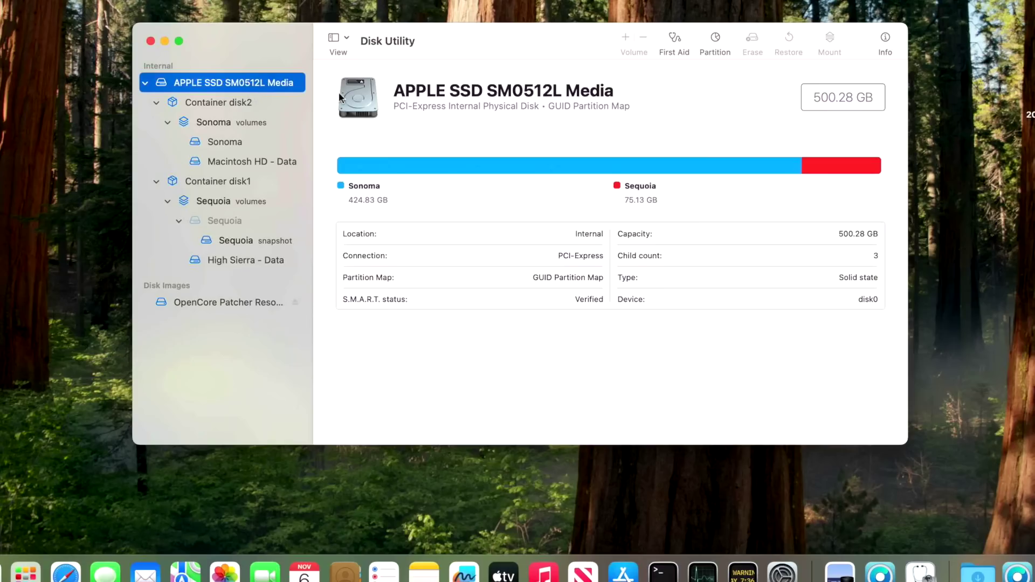
- Plan a new Untitled 212 GB partition beside Sonoma on the drive
{"action": "left_click", "coordinate": [719, 44]}
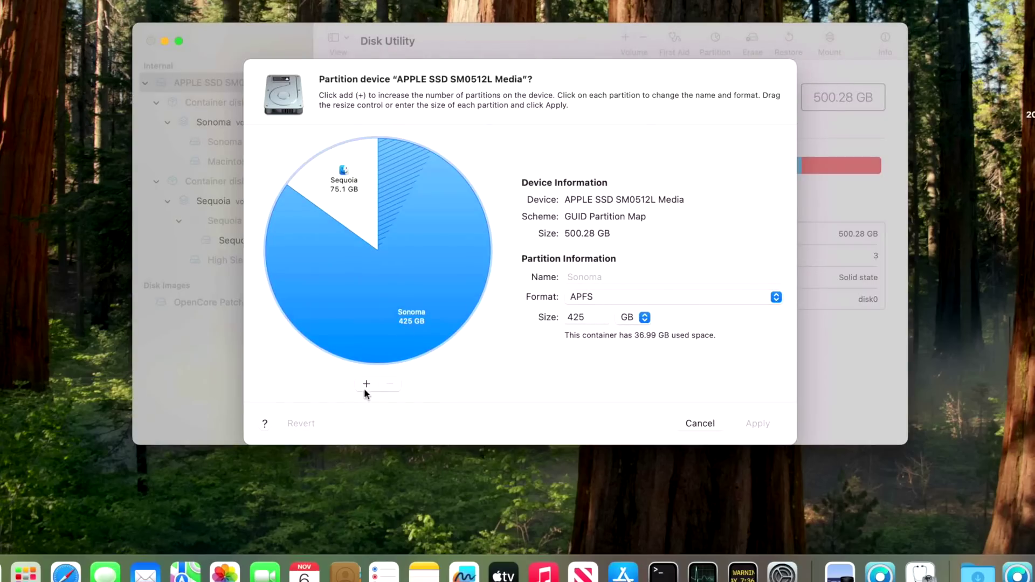
{"action": "left_click", "coordinate": [365, 384]}
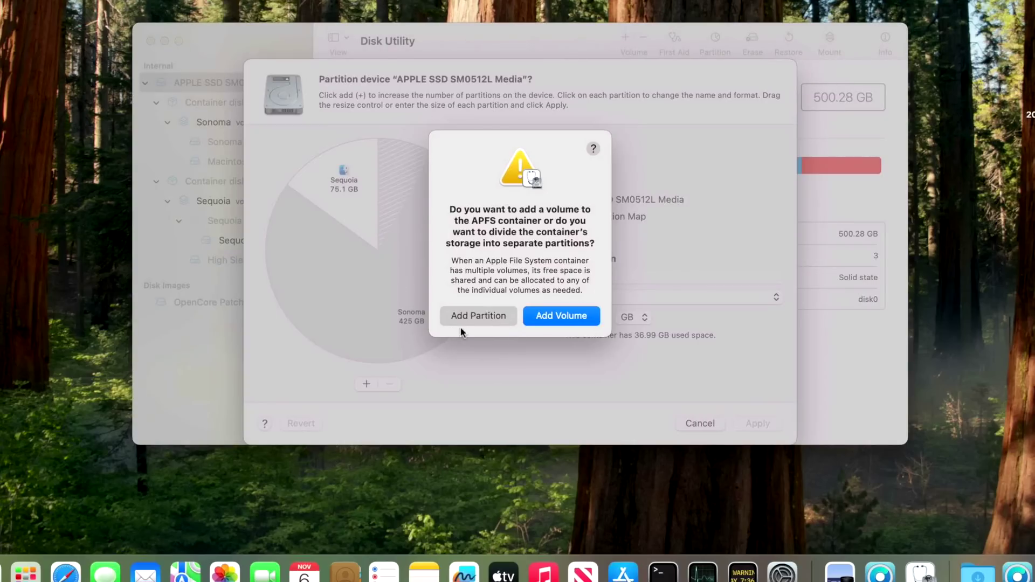
{"action": "left_click", "coordinate": [472, 318]}
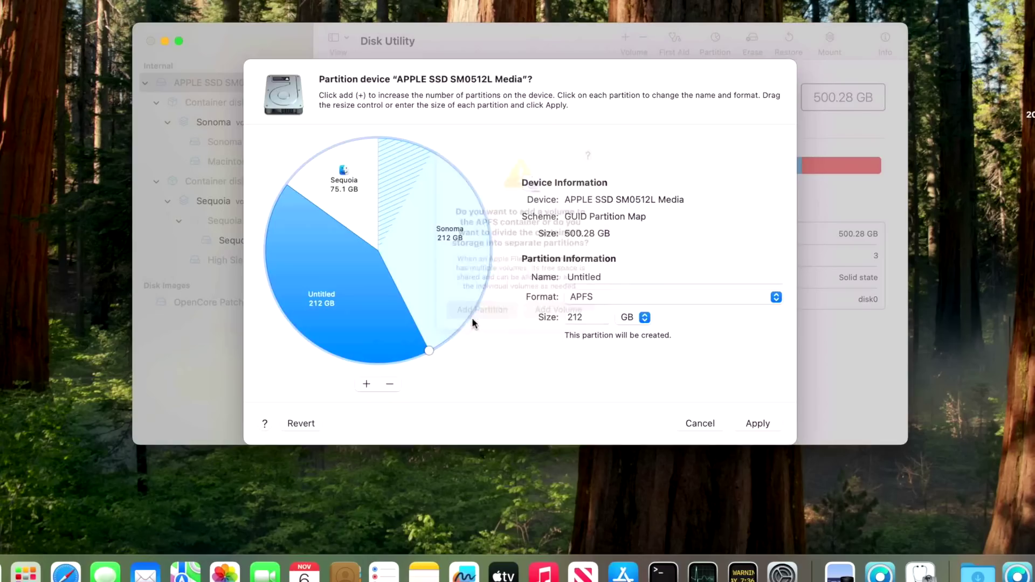